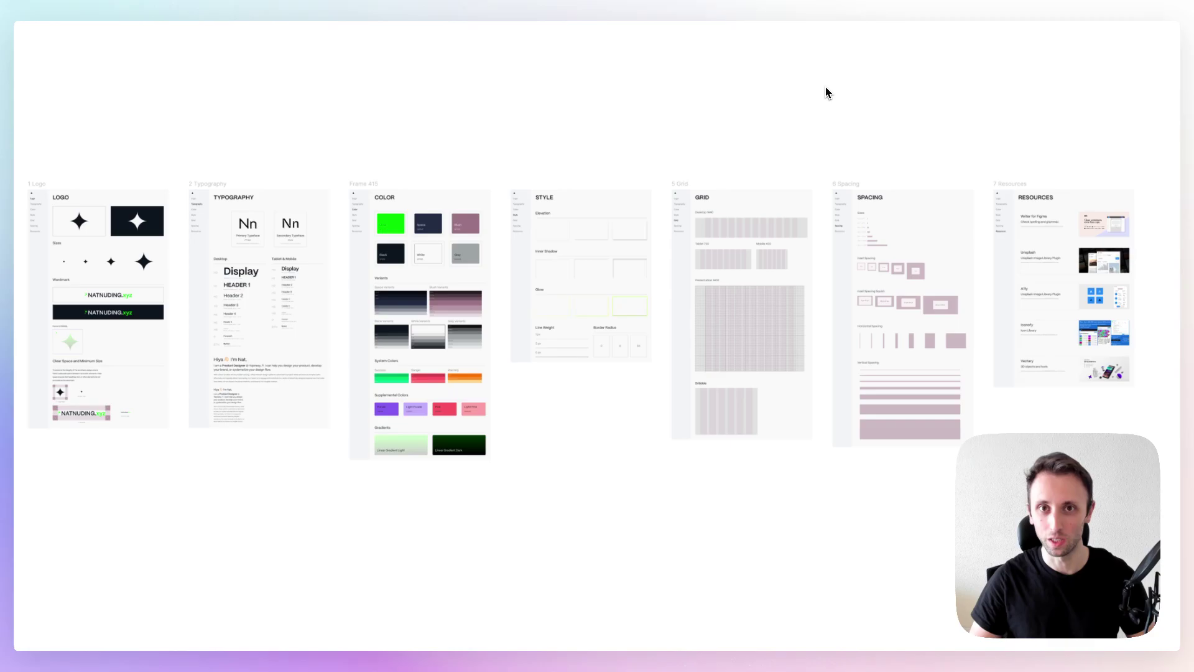
# Step: Scroll the canvas from the style guide overview to the Line Weight and Border Radius sections
pyautogui.scroll(-1, 826, 93)
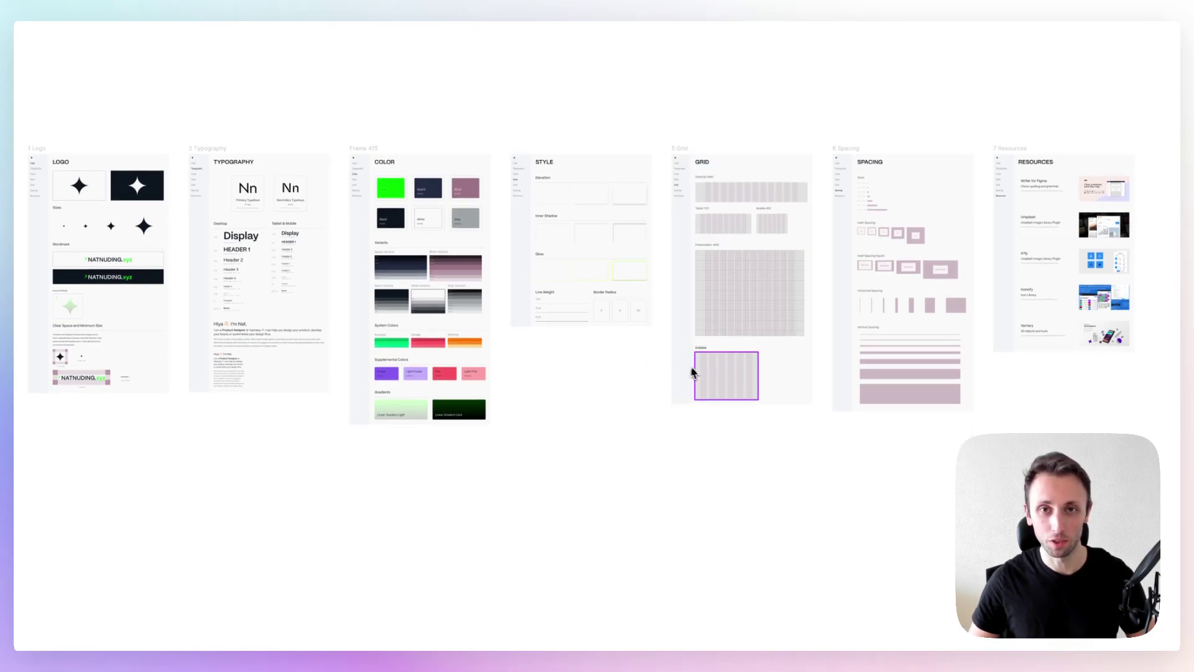
pyautogui.scroll(3, 696, 368)
pyautogui.hscroll(5, 698, 373)
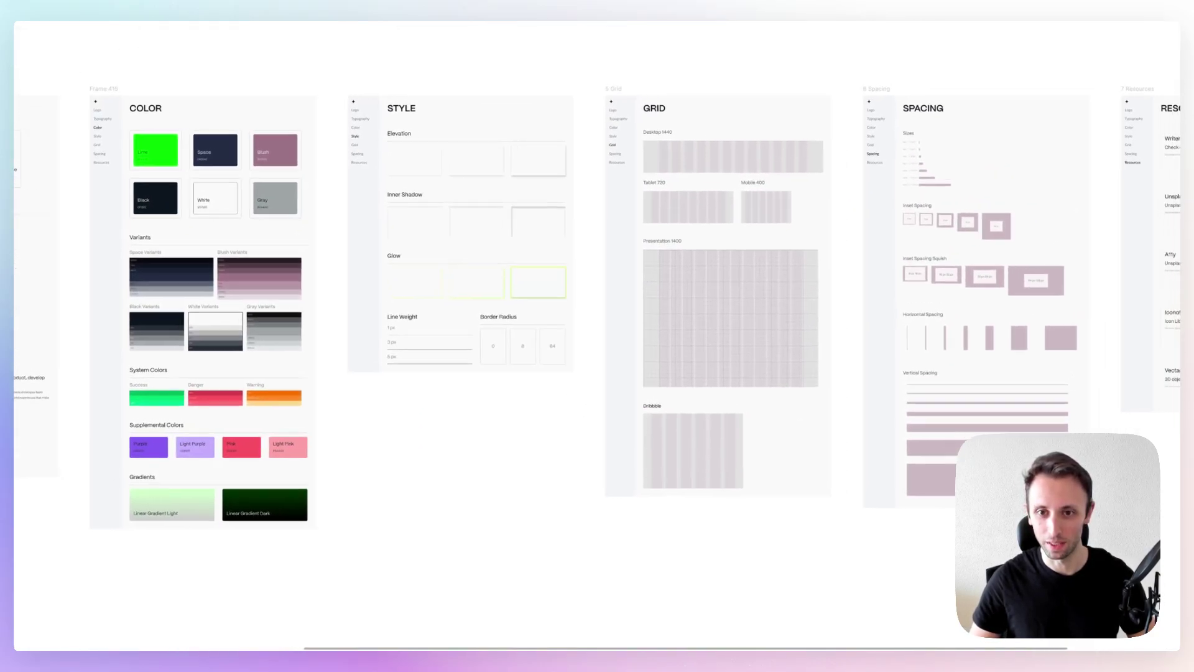
pyautogui.hscroll(-2, 677, 335)
pyautogui.hscroll(-5, 647, 310)
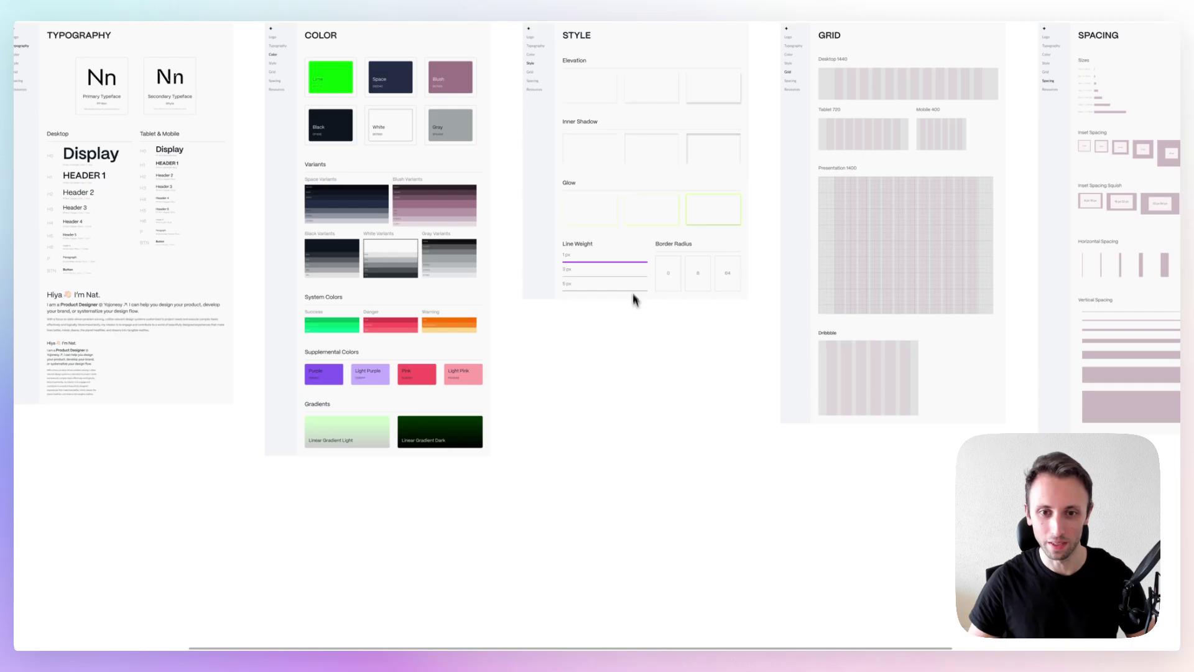
pyautogui.scroll(5, 658, 262)
# Step: Restore the interface panels and draw a 746×524 grey rectangle below the Border Radius section
pyautogui.press('super+period')
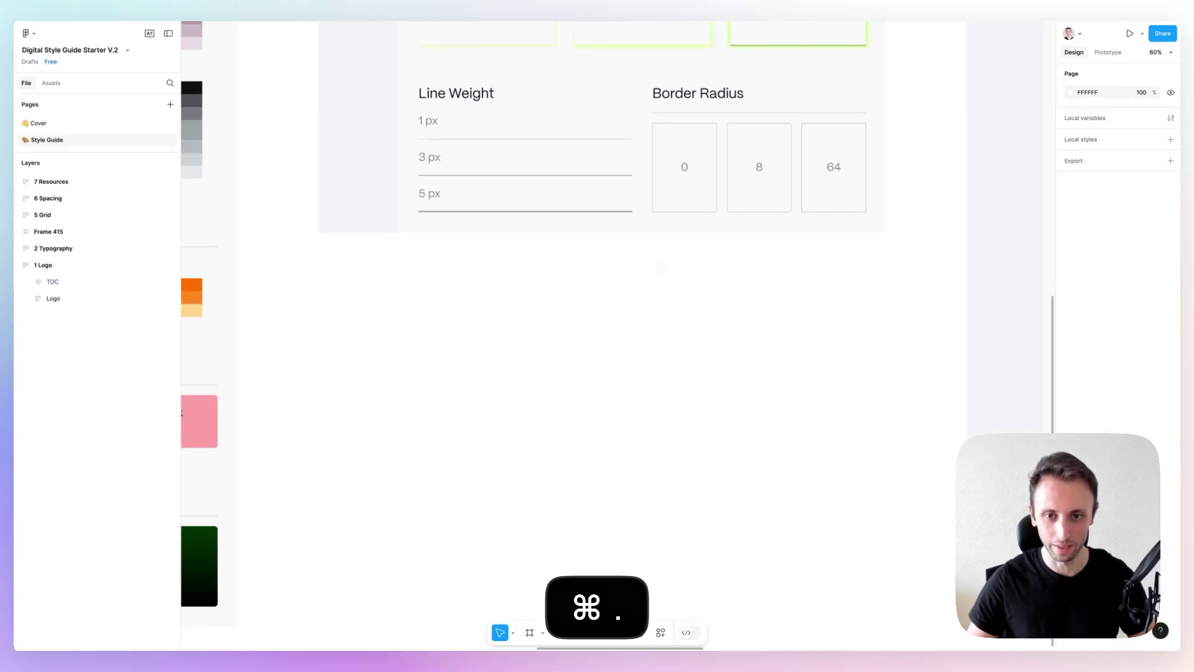
pyautogui.scroll(2, 650, 267)
pyautogui.press('r')
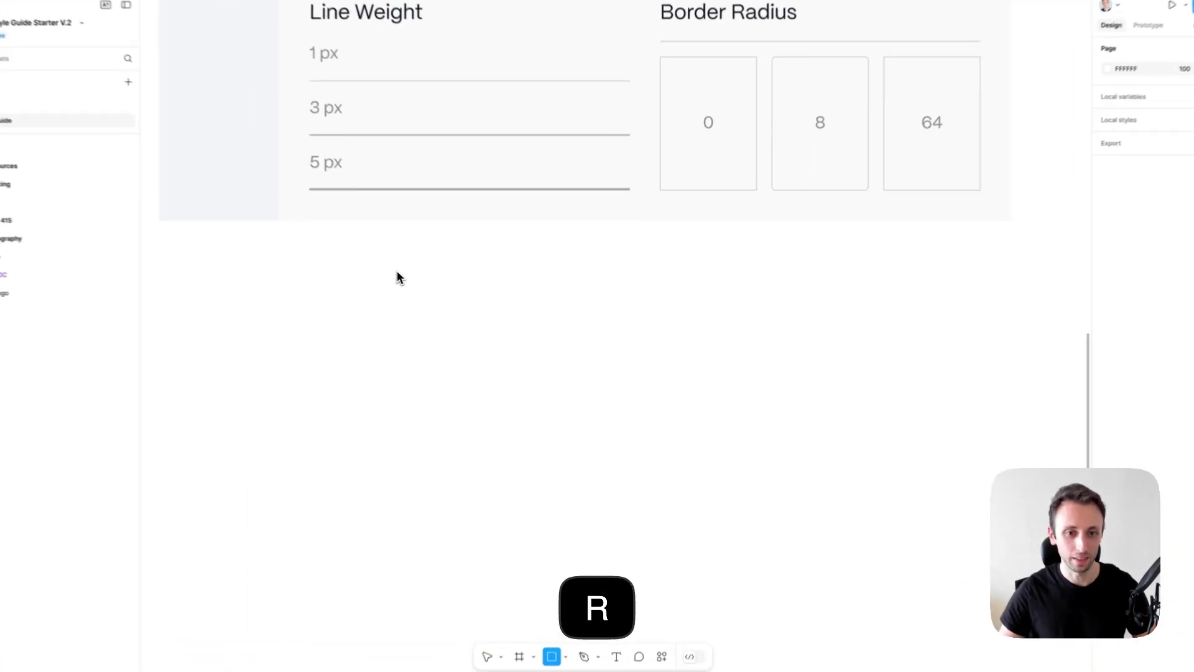
pyautogui.moveTo(392, 268); pyautogui.dragTo(741, 513)
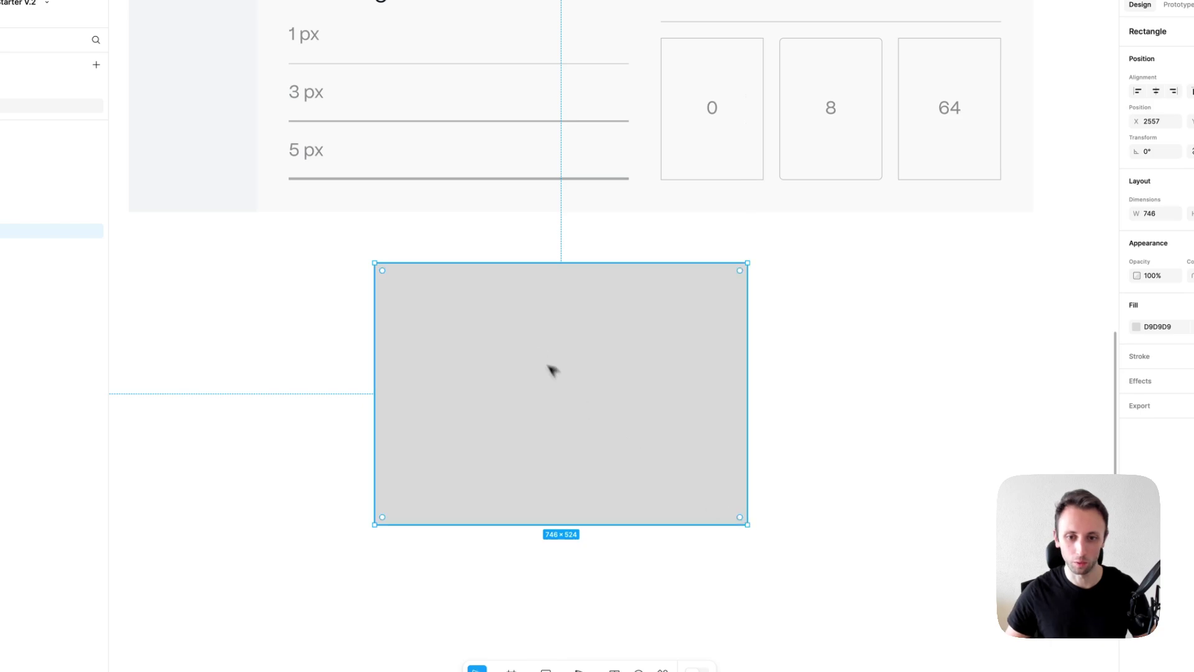
pyautogui.moveTo(552, 370); pyautogui.dragTo(543, 365)
pyautogui.scroll(-2, 544, 365)
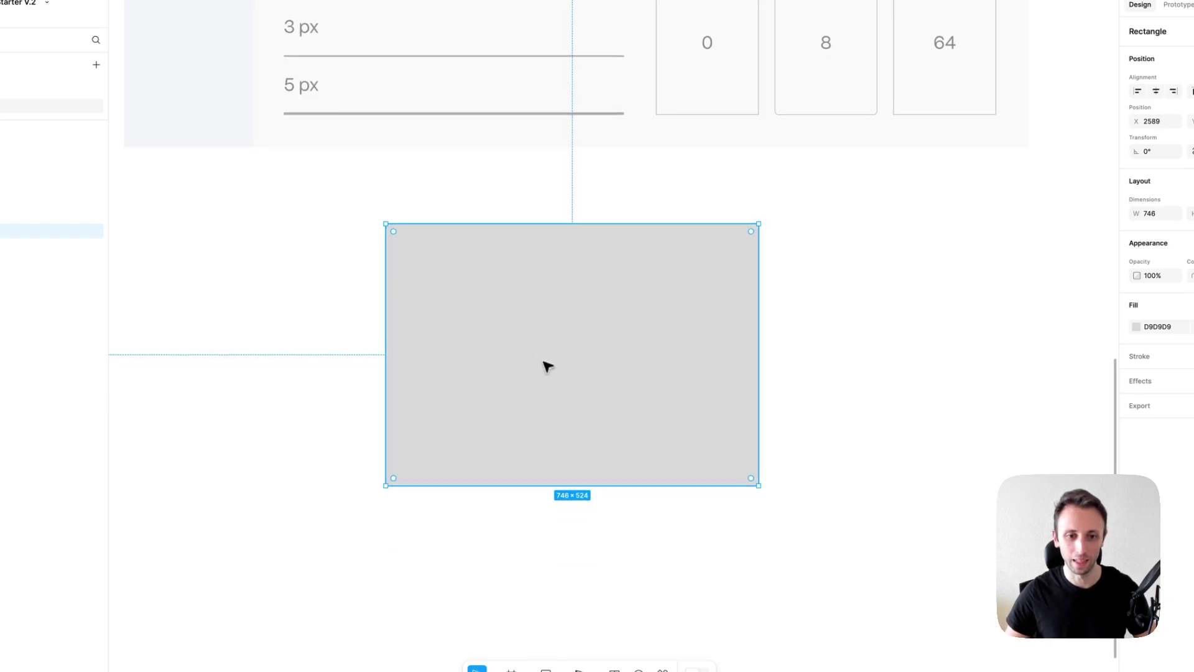
pyautogui.scroll(1, 520, 283)
# Step: Select the rectangle's top-left and top-right corner points in point editing, then return to the shape
pyautogui.doubleClick(523, 296)
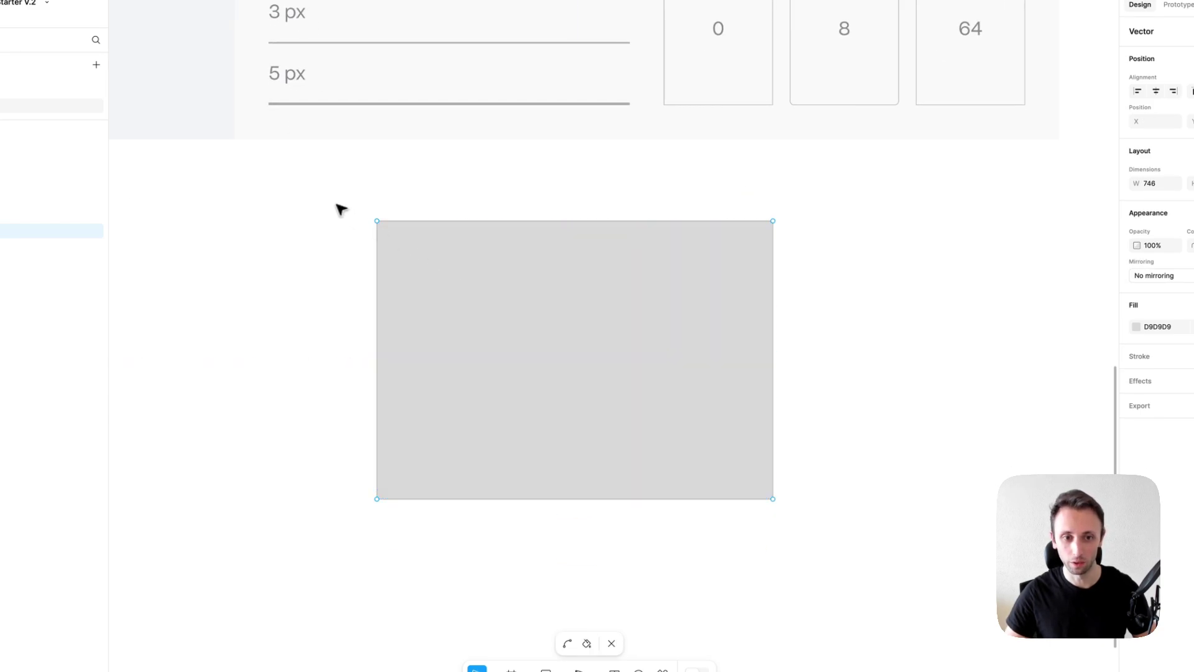
pyautogui.moveTo(337, 203); pyautogui.dragTo(423, 261)
pyautogui.moveTo(743, 193); pyautogui.dragTo(802, 251)
pyautogui.hscroll(-1, 831, 296)
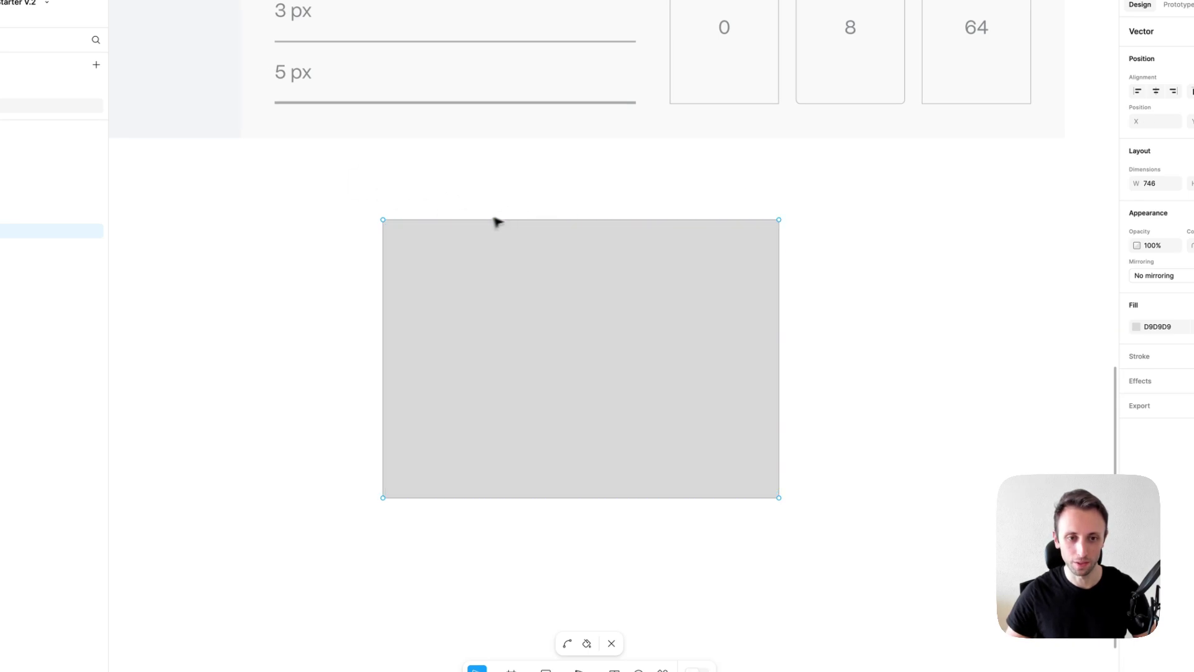
pyautogui.press('Escape')
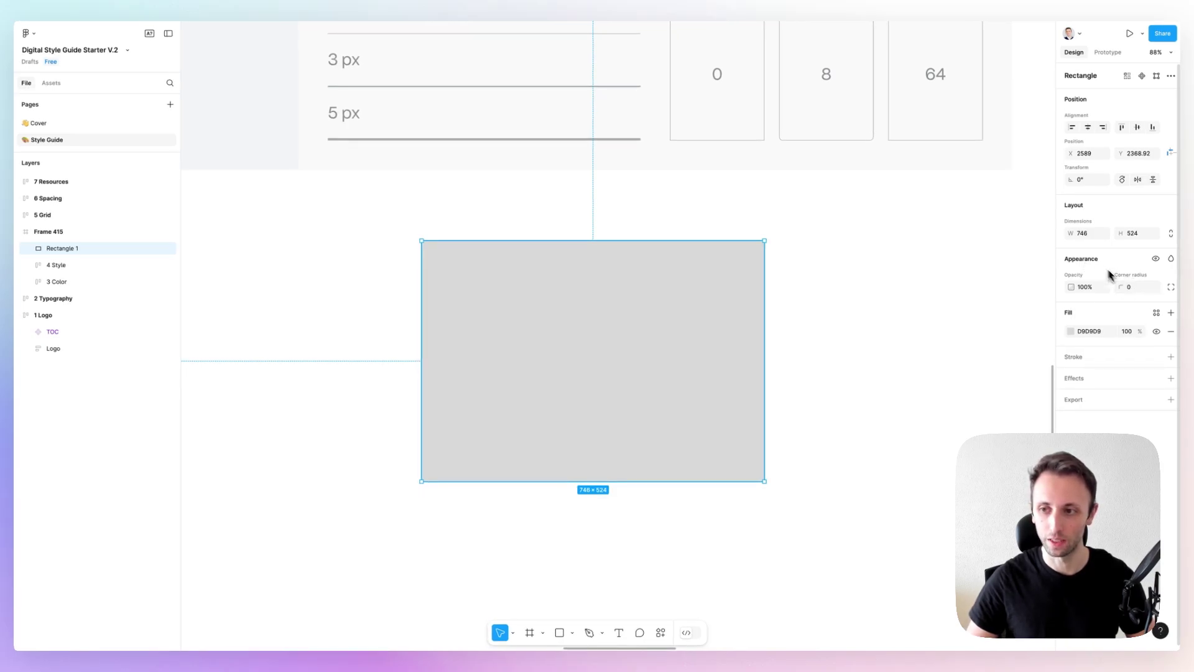
# Step: Raise the uniform corner radius to 100, adjust it with the on-canvas handle, and undo the top-left change
pyautogui.click(1133, 288)
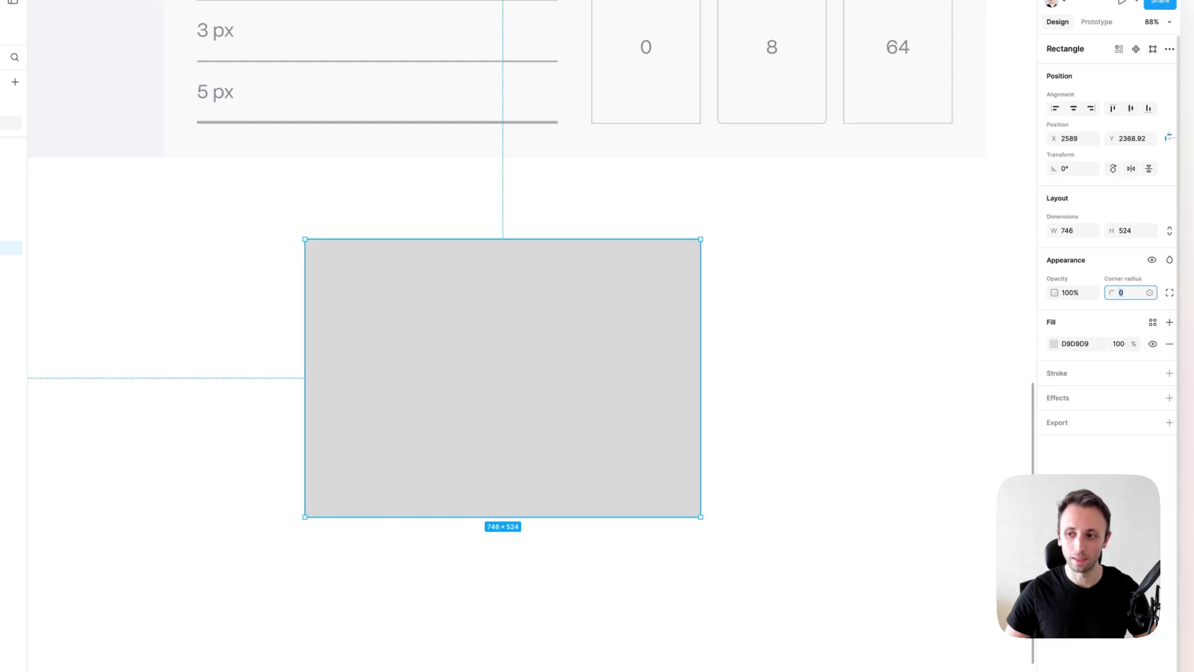
pyautogui.hotkey('shift', 'Up')
pyautogui.hotkey('shift', 'Up')
pyautogui.hotkey('shift', 'Up')
pyautogui.hotkey('shift', 'Up')
pyautogui.hotkey('shift', 'Up')
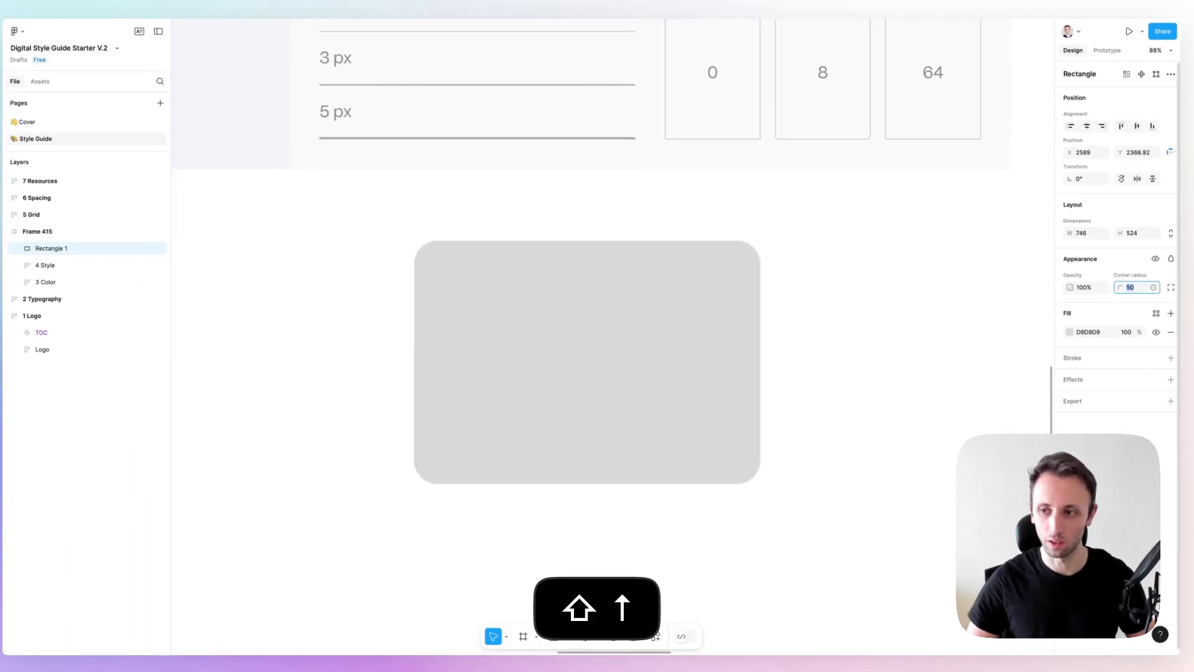
pyautogui.hotkey('shift', 'Up')
pyautogui.hotkey('shift', 'Up')
pyautogui.hotkey('shift', 'Up')
pyautogui.hotkey('shift', 'Up')
pyautogui.hotkey('shift', 'Up')
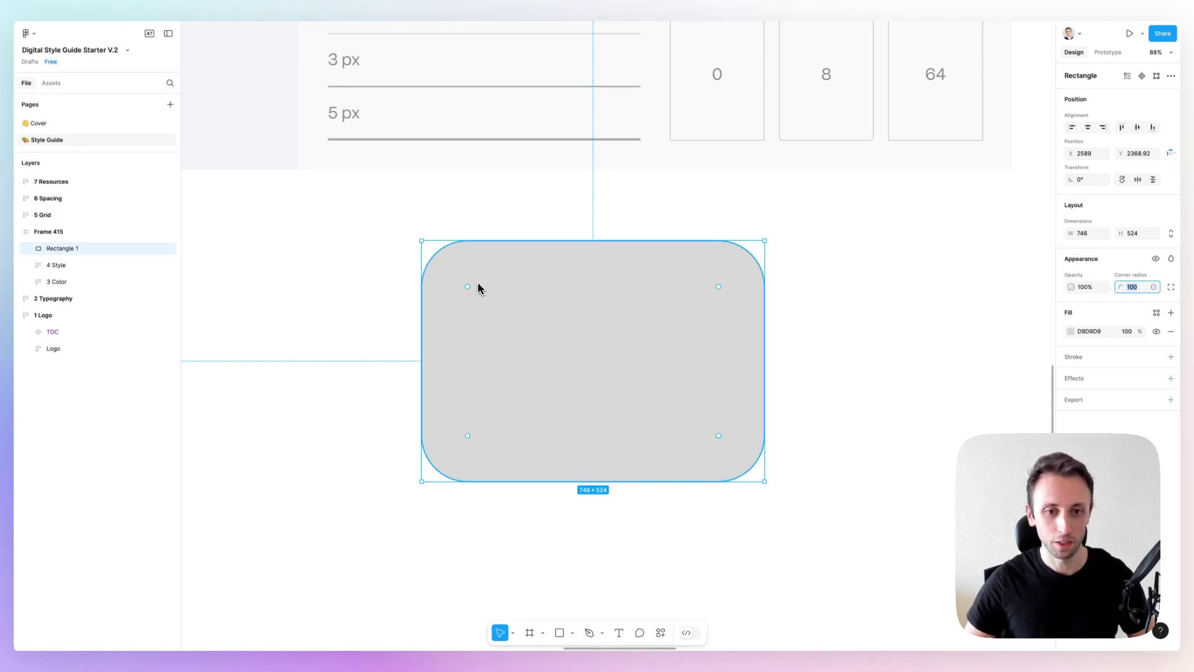
pyautogui.moveTo(468, 288)
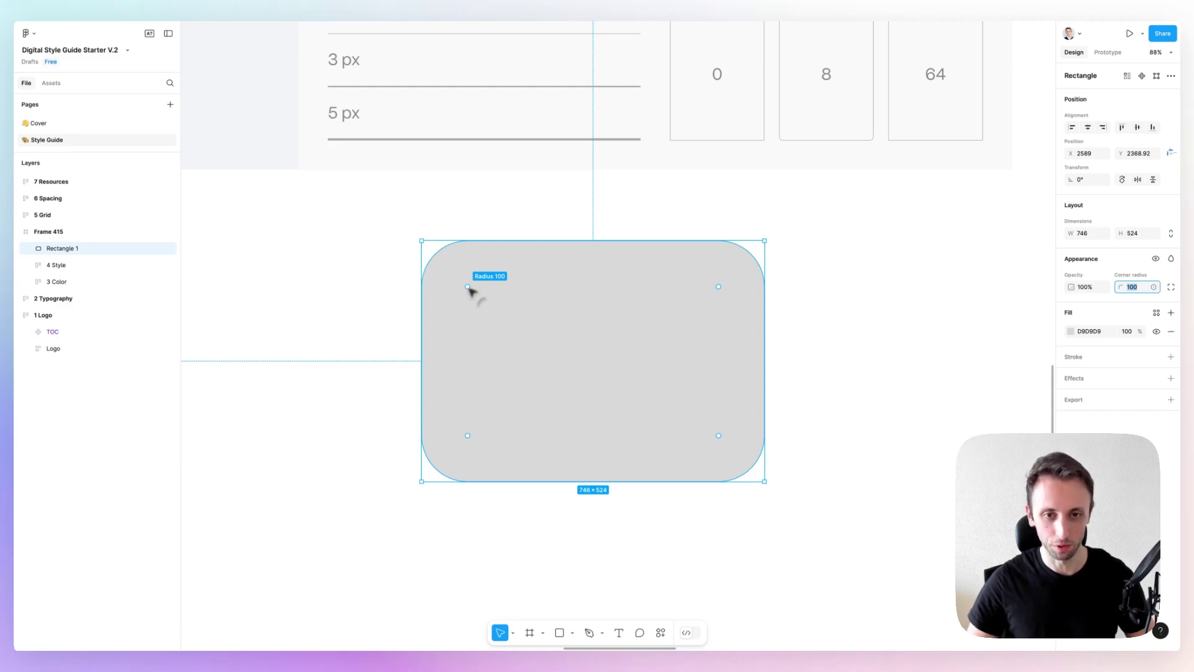
pyautogui.moveTo(467, 287); pyautogui.dragTo(538, 377)
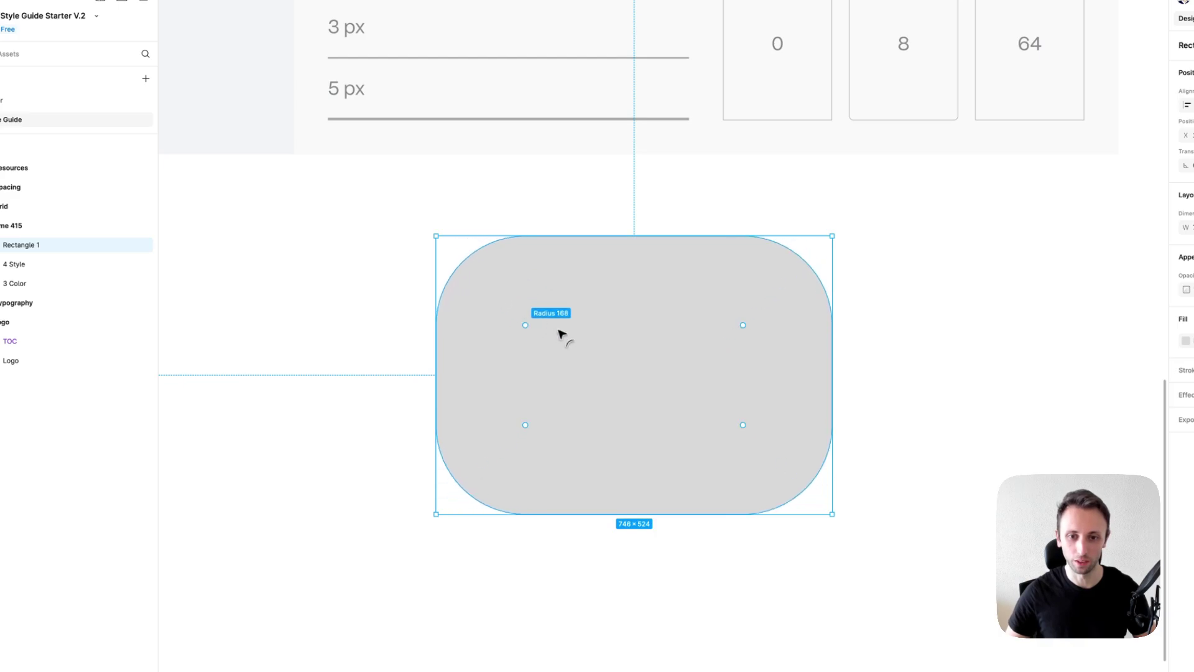
pyautogui.scroll(5, 525, 305)
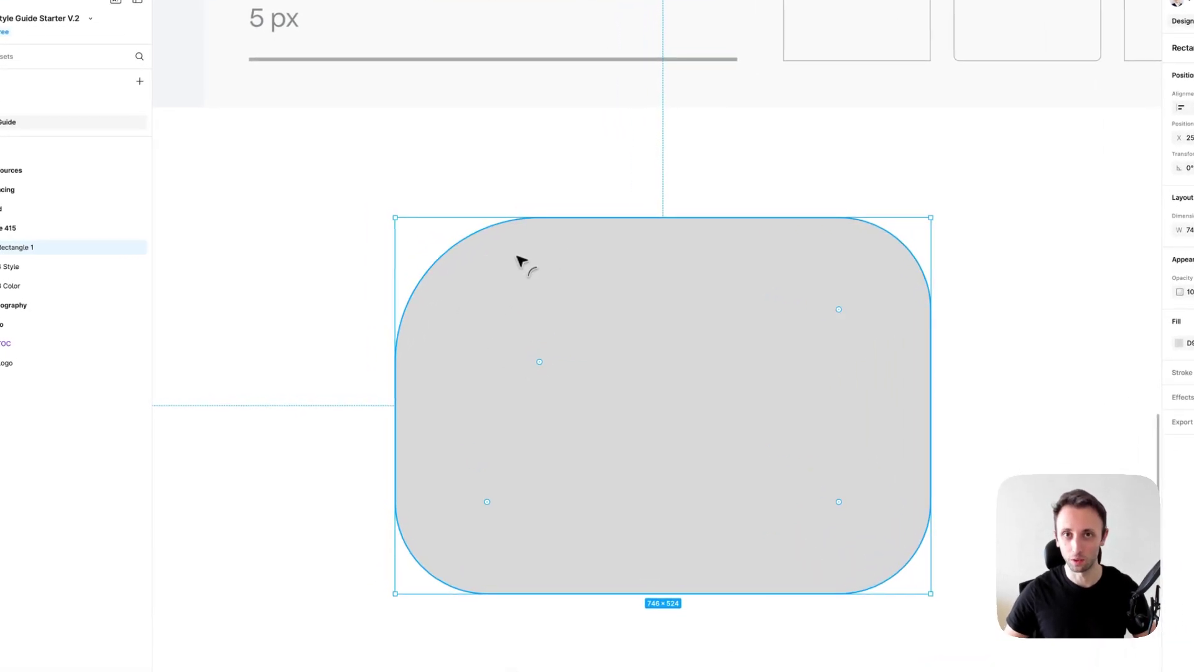
pyautogui.press('super+z')
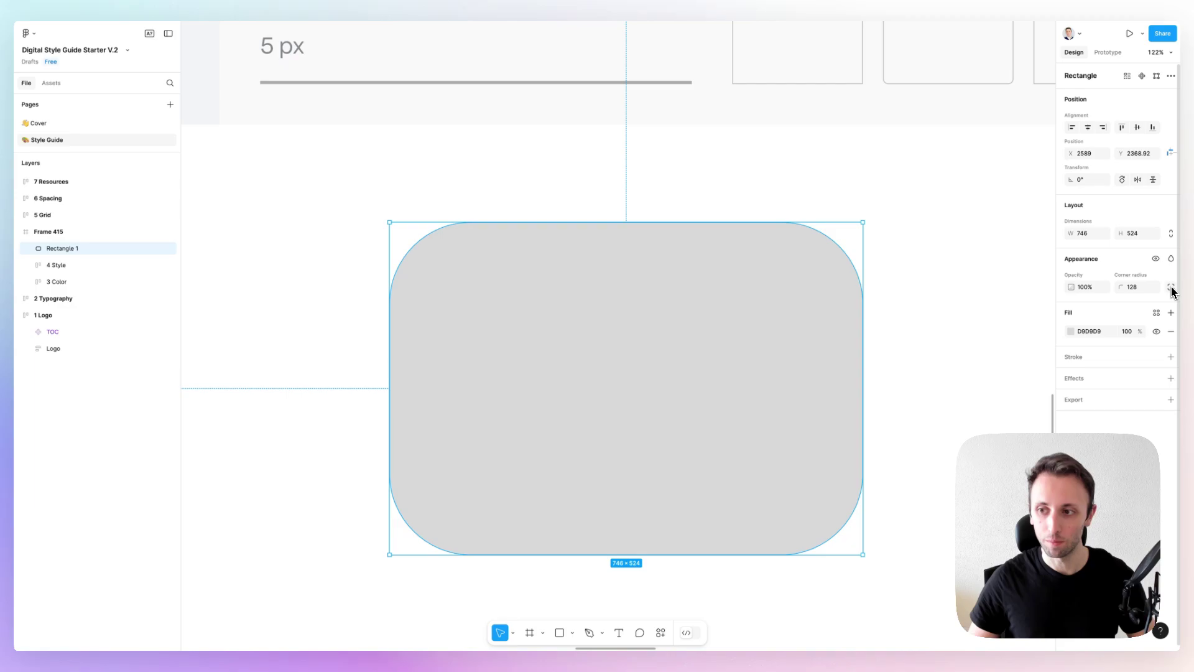
# Step: Use individual corners: top-left 68, top-right 108, bottom-right 78, and increase corner smoothing
pyautogui.click(1170, 287)
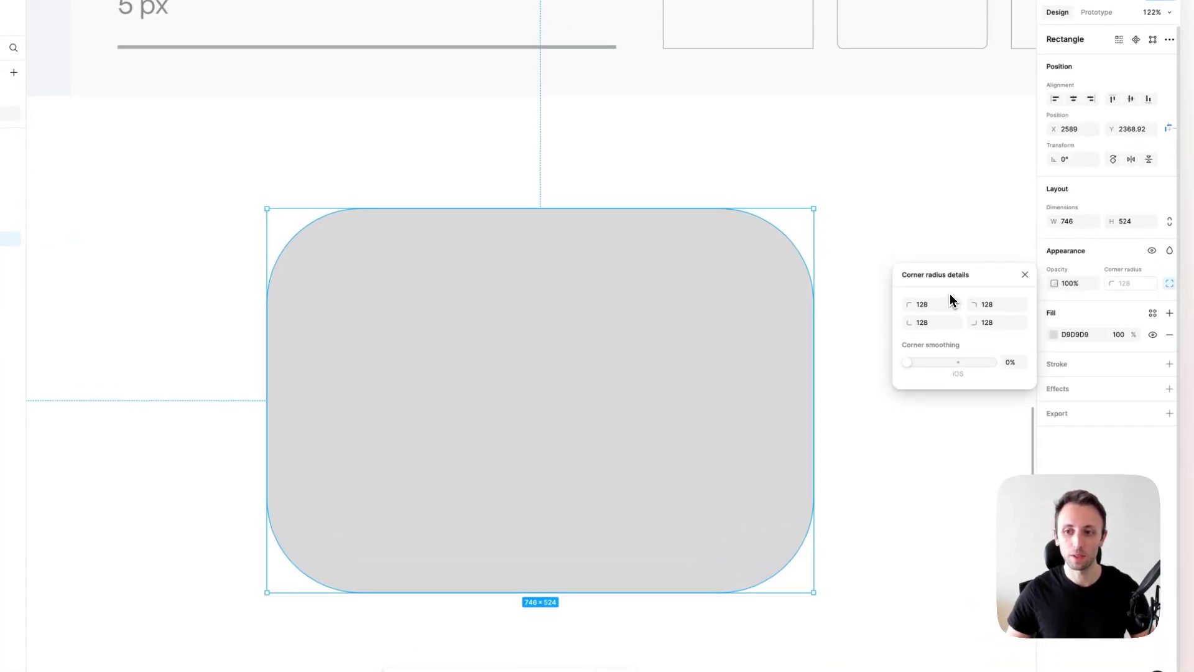
pyautogui.click(921, 305)
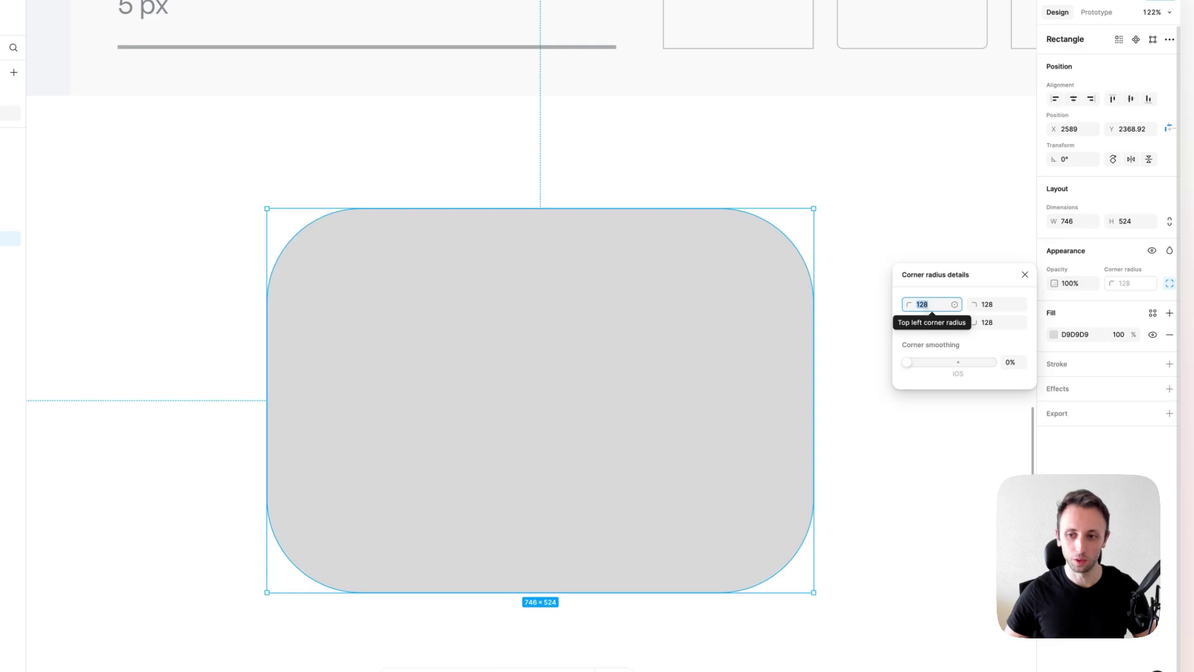
pyautogui.hotkey('shift', 'Up')
pyautogui.hotkey('shift', 'Up')
pyautogui.hotkey('shift', 'Up')
pyautogui.hotkey('shift', 'Up')
pyautogui.hotkey('shift', 'Down')
pyautogui.hotkey('shift', 'Down')
pyautogui.hotkey('shift', 'Down')
pyautogui.hotkey('shift', 'Down')
pyautogui.hotkey('shift', 'Down')
pyautogui.hotkey('shift', 'Down')
pyautogui.hotkey('shift', 'Down')
pyautogui.hotkey('shift', 'Down')
pyautogui.hotkey('shift', 'Down')
pyautogui.hotkey('shift', 'Down')
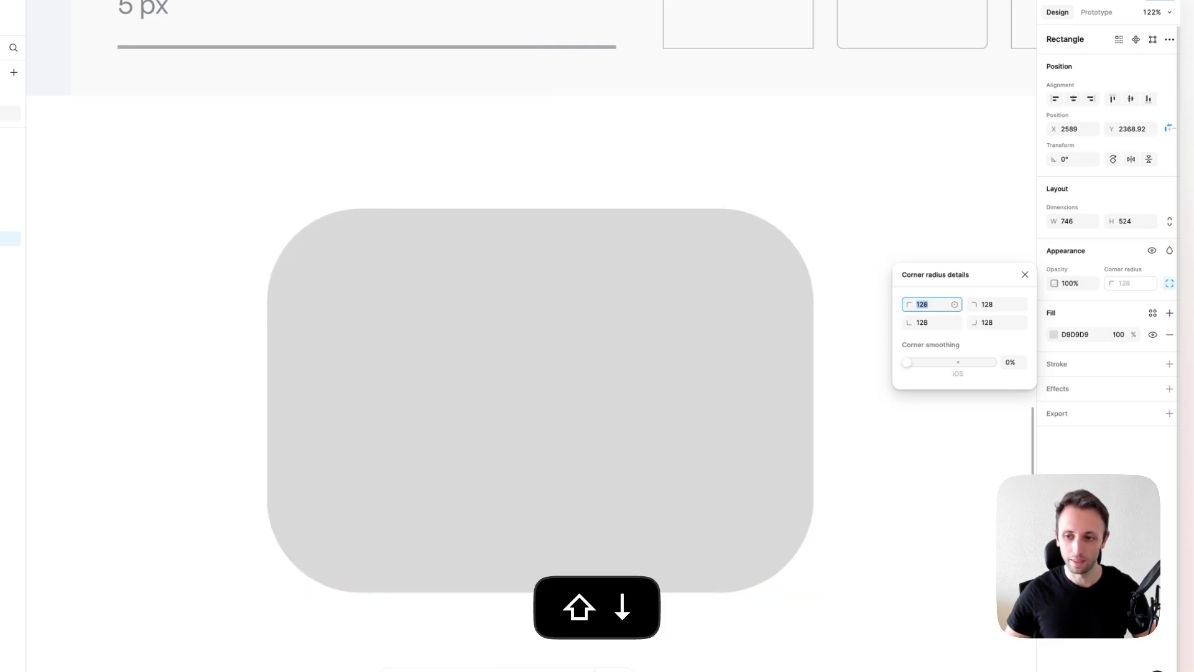
pyautogui.click(1003, 309)
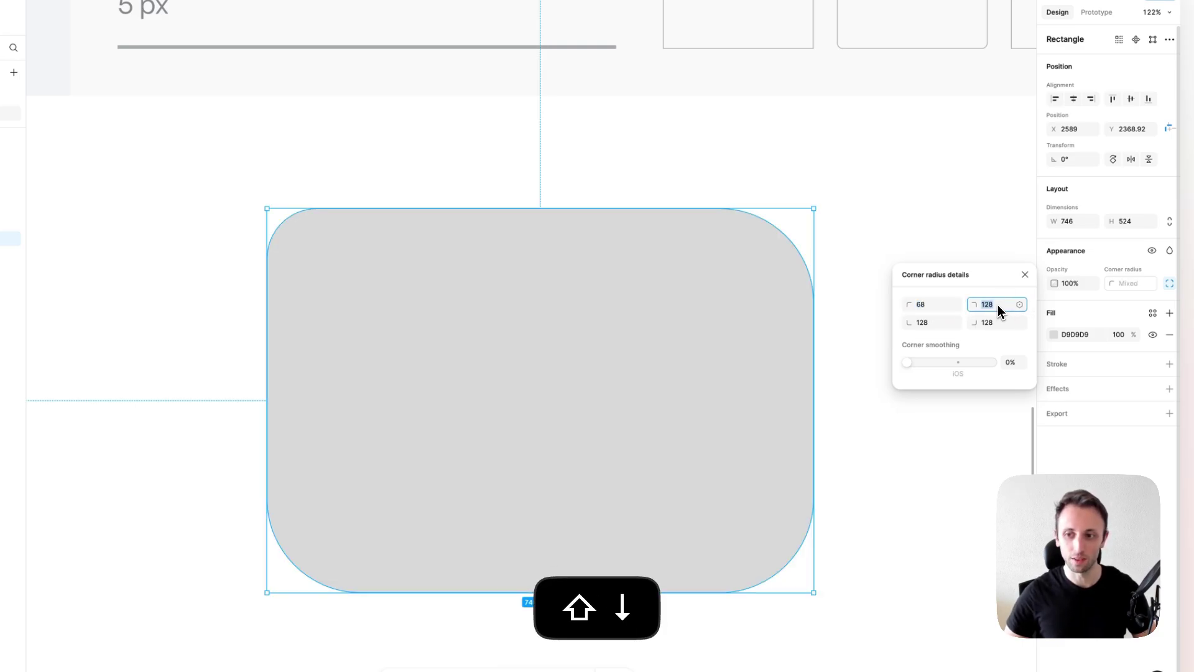
pyautogui.hotkey('shift', 'Down')
pyautogui.hotkey('shift', 'Down')
pyautogui.hotkey('shift', 'Down')
pyautogui.hotkey('shift', 'Down')
pyautogui.hotkey('shift', 'Down')
pyautogui.hotkey('shift', 'Down')
pyautogui.hotkey('shift', 'Up')
pyautogui.hotkey('shift', 'Up')
pyautogui.hotkey('shift', 'Up')
pyautogui.hotkey('shift', 'Up')
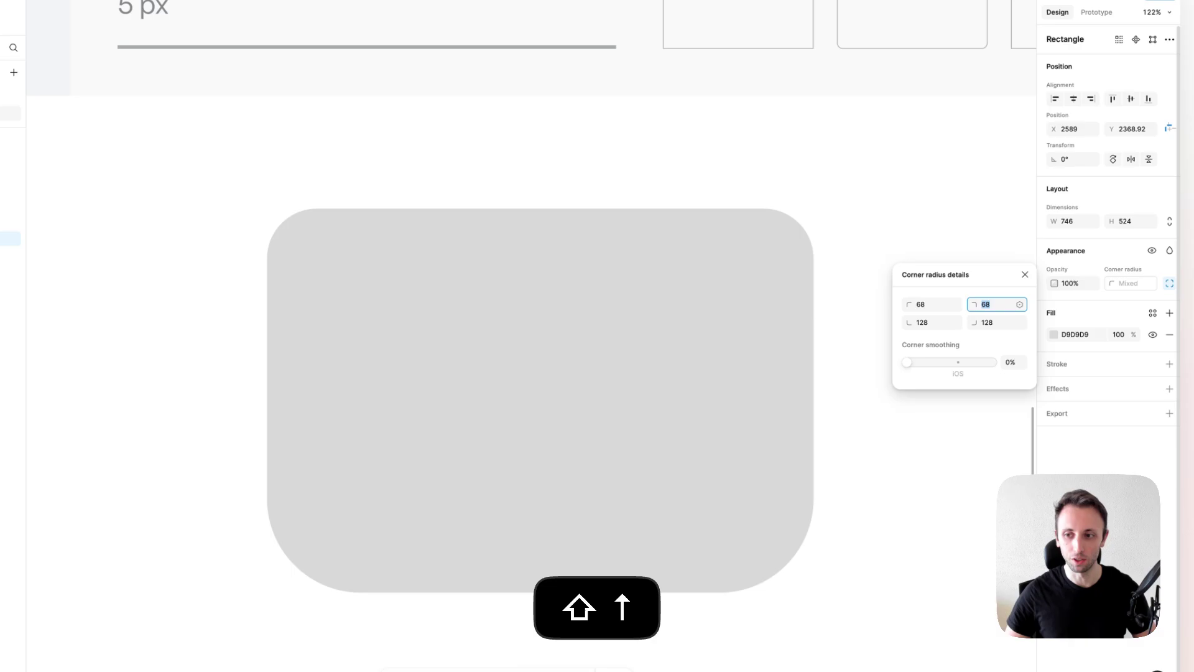
pyautogui.click(992, 324)
pyautogui.hotkey('shift', 'Down')
pyautogui.hotkey('shift', 'Down')
pyautogui.hotkey('shift', 'Down')
pyautogui.hotkey('shift', 'Down')
pyautogui.hotkey('shift', 'Down')
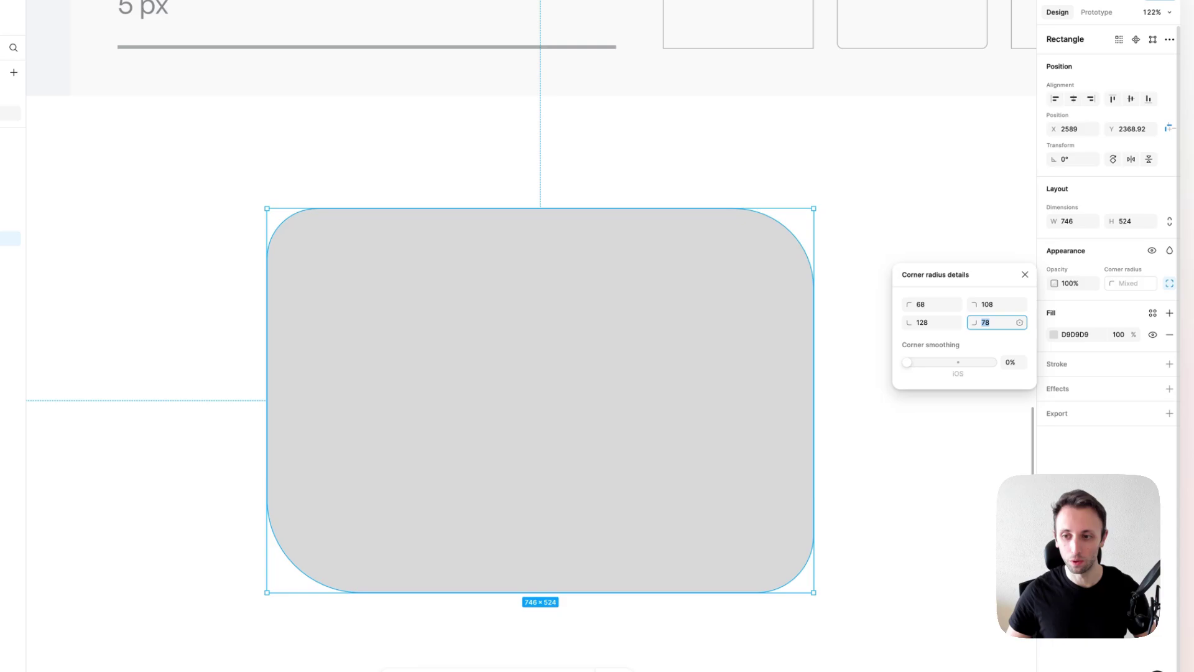
pyautogui.moveTo(907, 362); pyautogui.dragTo(956, 367)
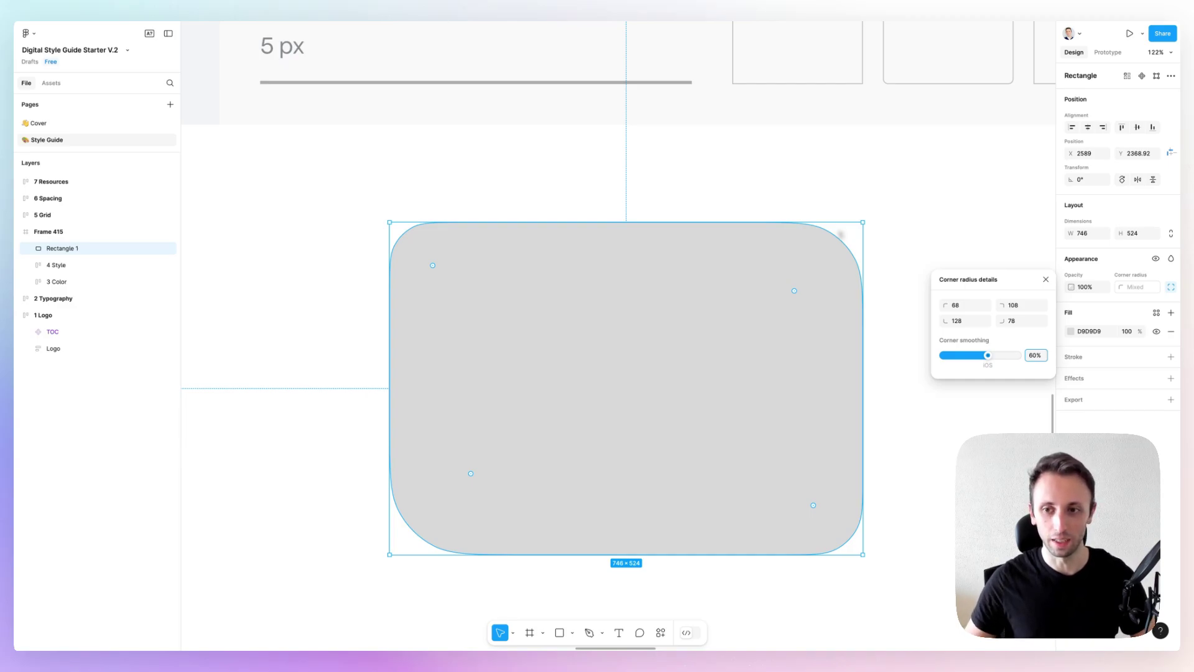
pyautogui.click(856, 203)
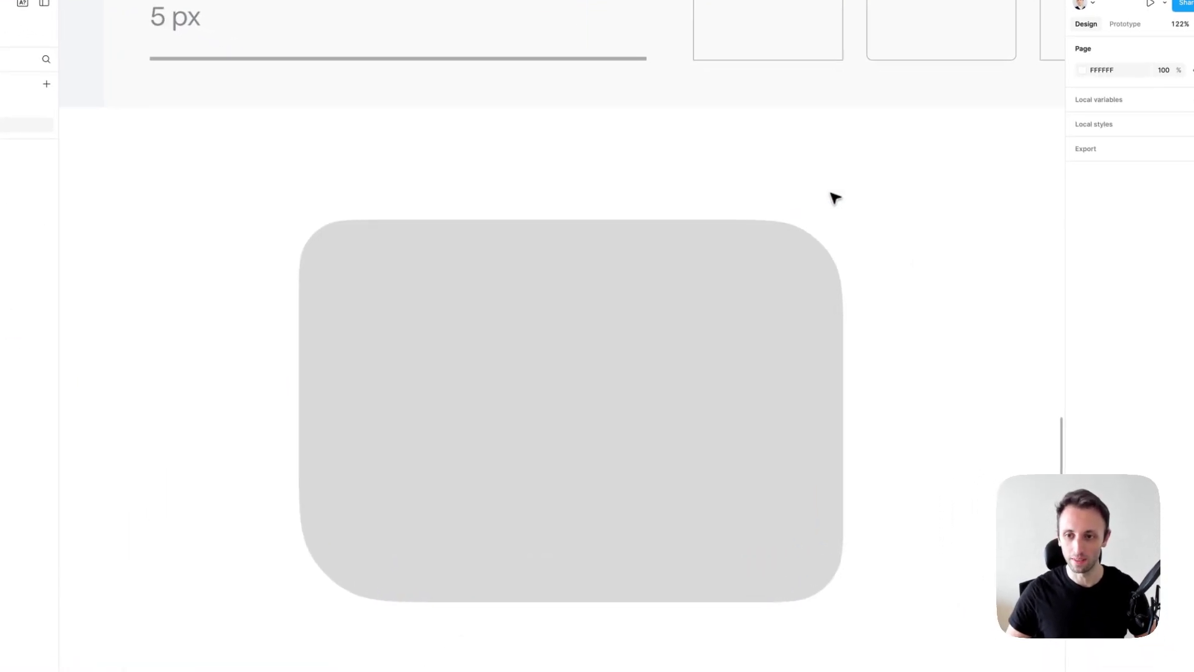
pyautogui.scroll(-5, 835, 198)
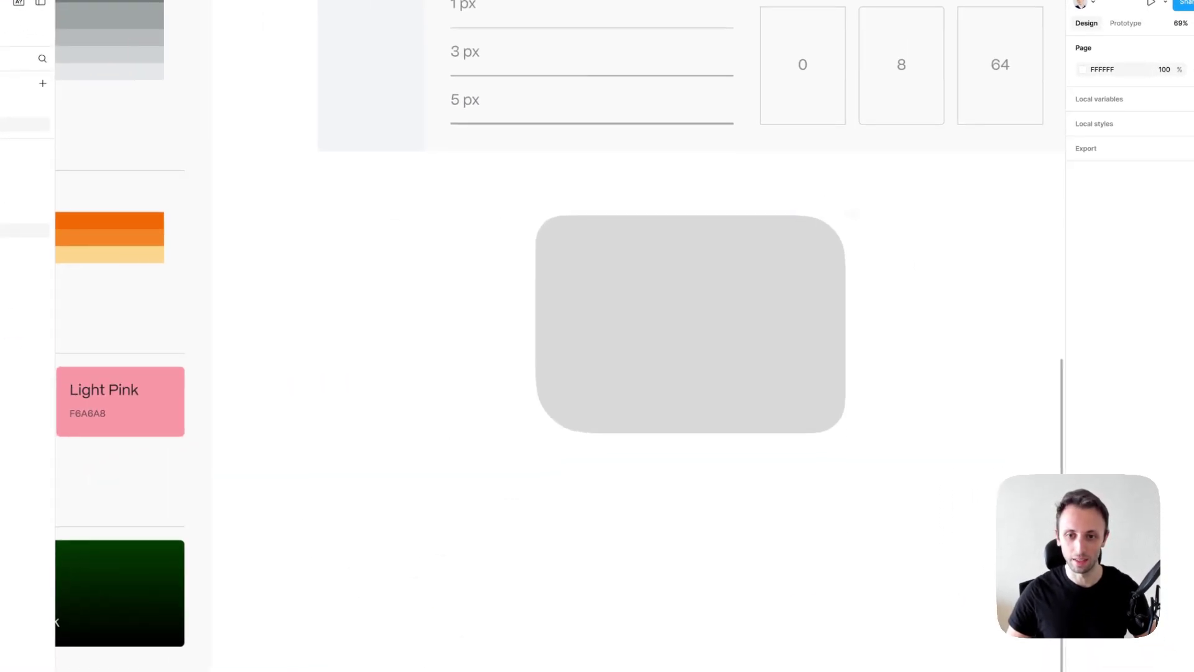
pyautogui.click(822, 240)
pyautogui.click(893, 200)
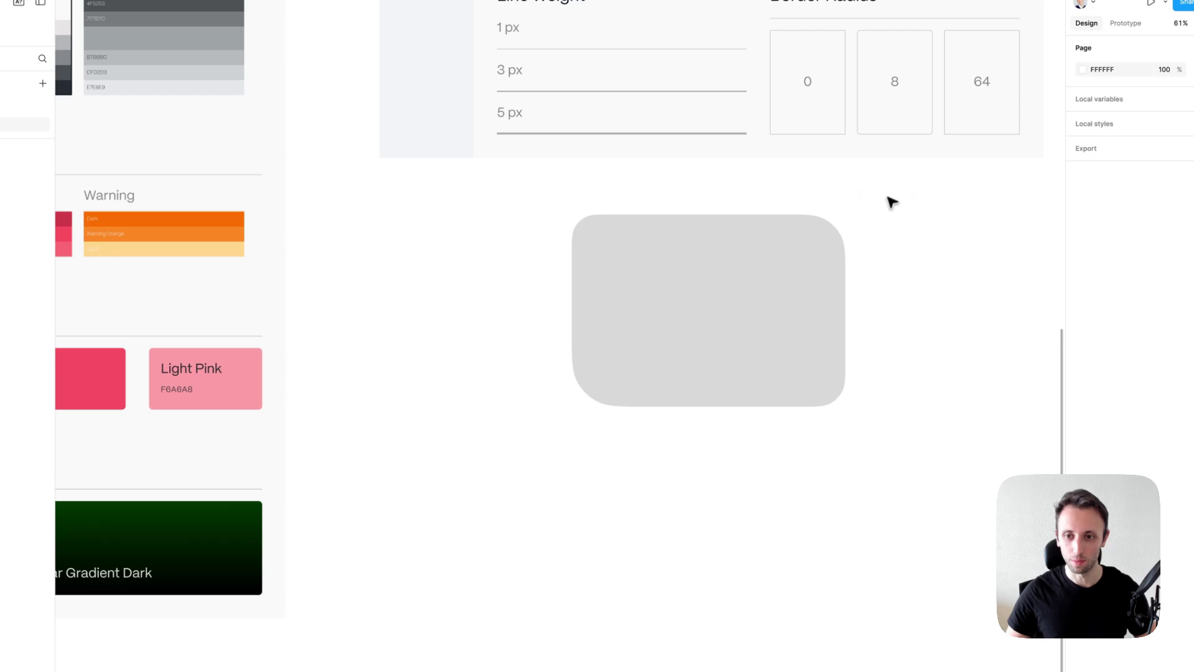
pyautogui.scroll(4, 895, 200)
pyautogui.hscroll(4, 896, 200)
pyautogui.scroll(-2, 712, 318)
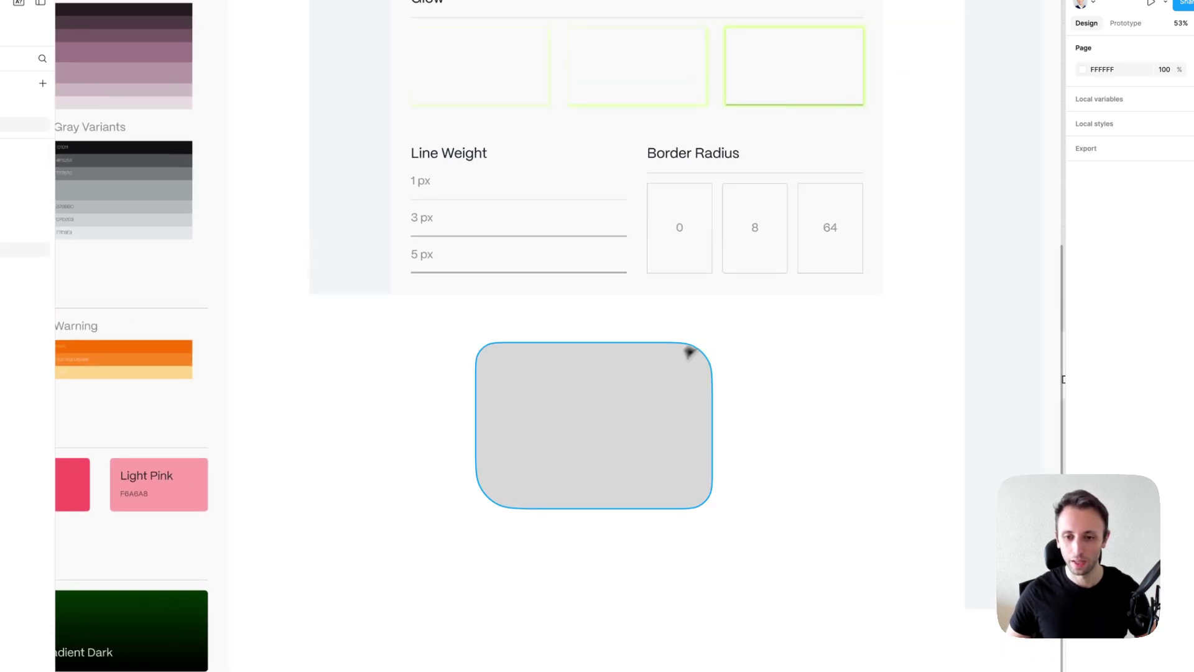
pyautogui.click(636, 397)
pyautogui.press('BackSpace')
pyautogui.scroll(-8, 632, 400)
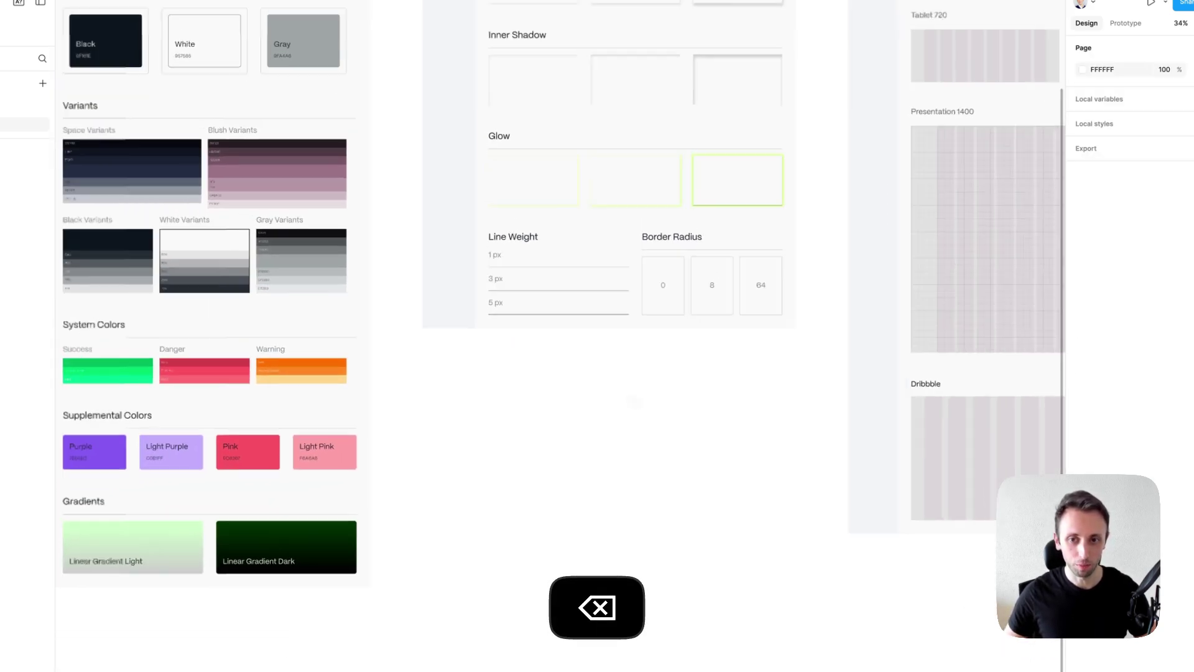
pyautogui.hscroll(-5, 514, 342)
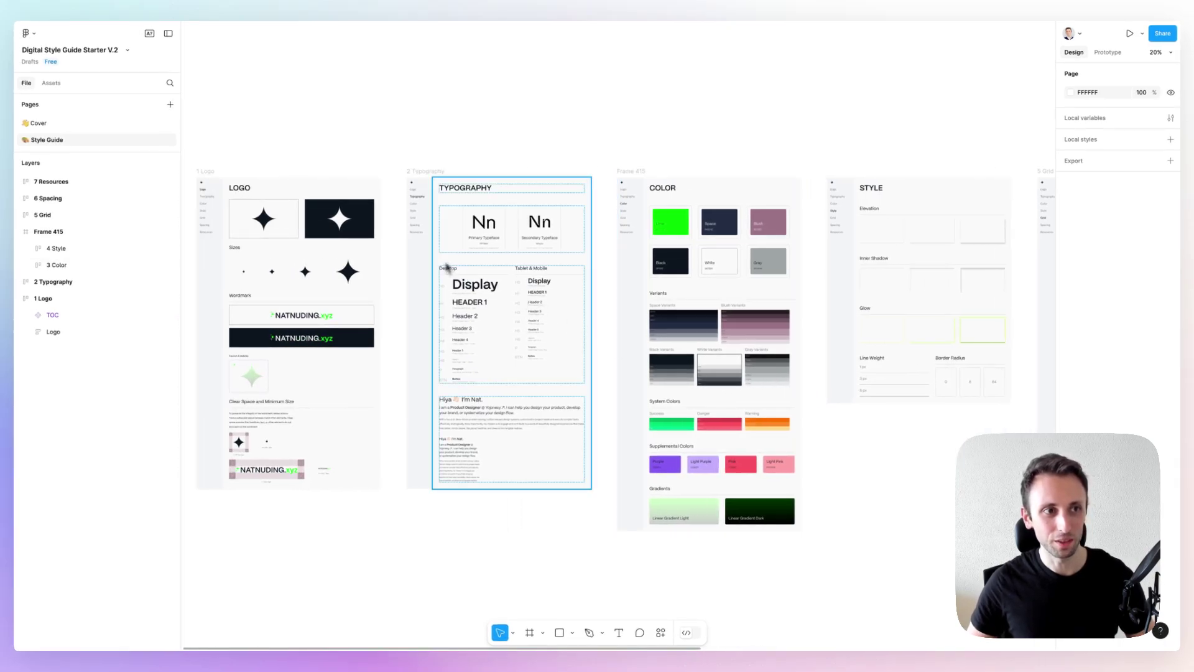
pyautogui.hscroll(6, 447, 267)
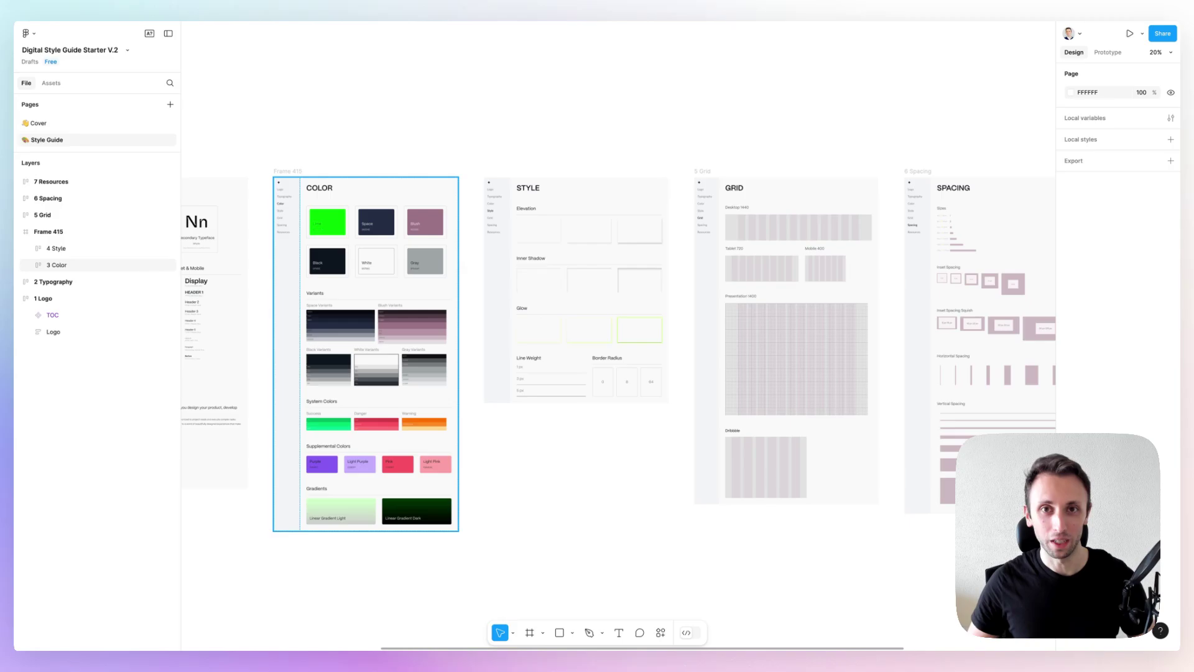
pyautogui.scroll(5, 587, 354)
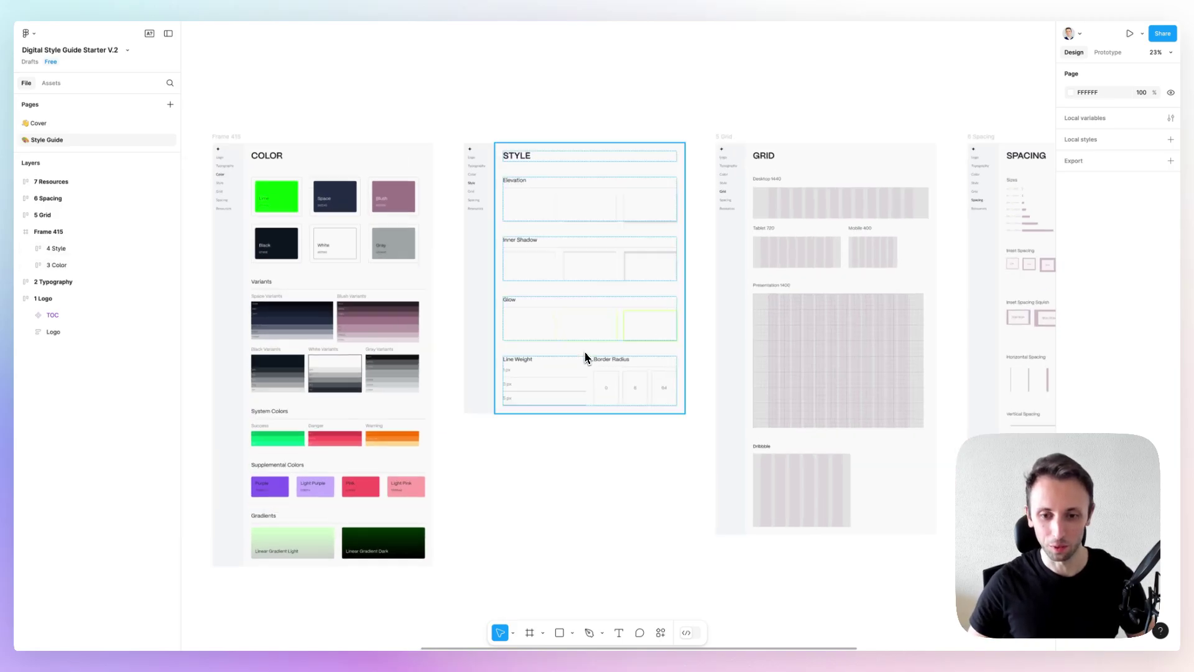
pyautogui.scroll(5, 627, 392)
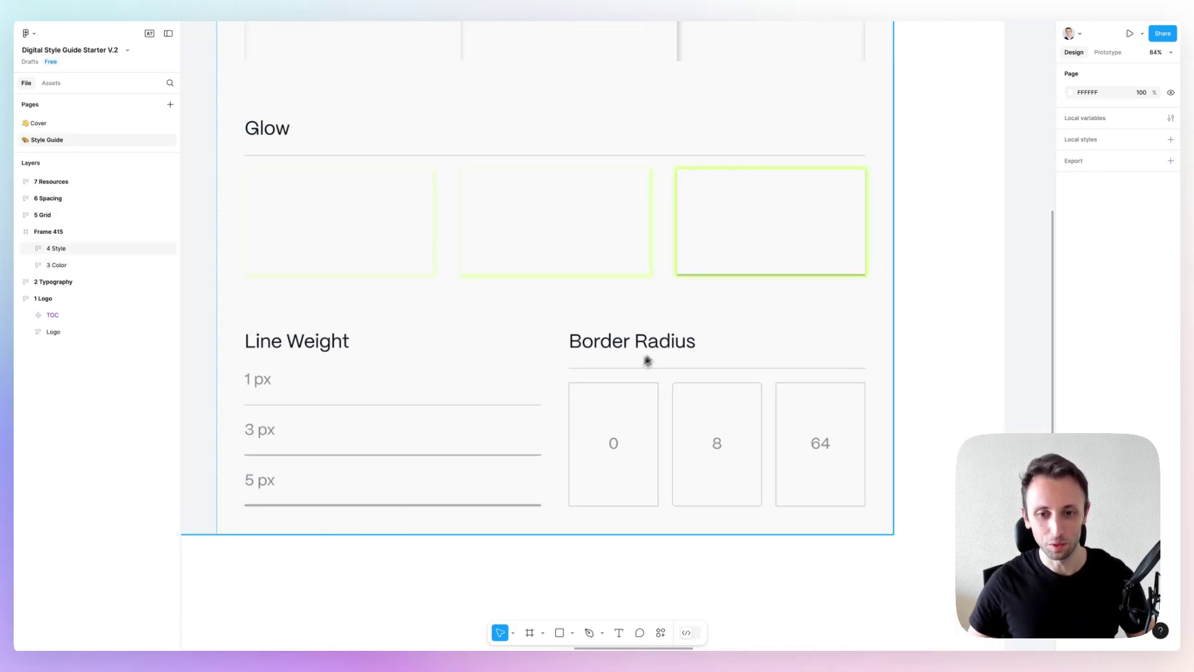
pyautogui.scroll(-3, 709, 381)
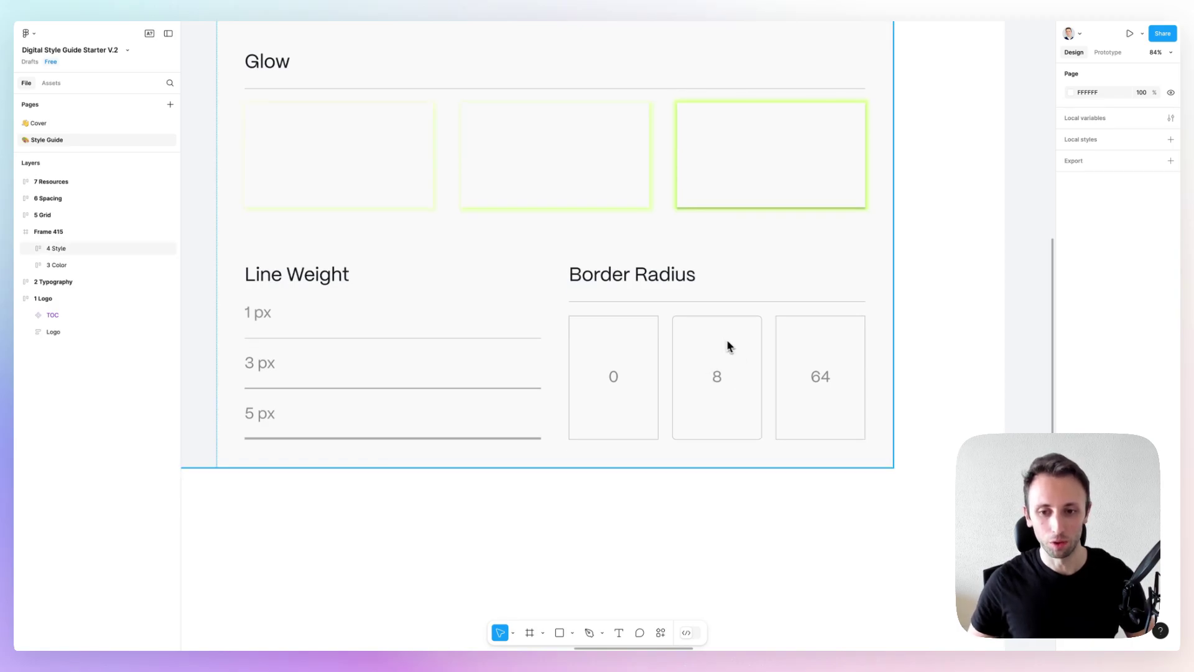
pyautogui.scroll(-5, 726, 339)
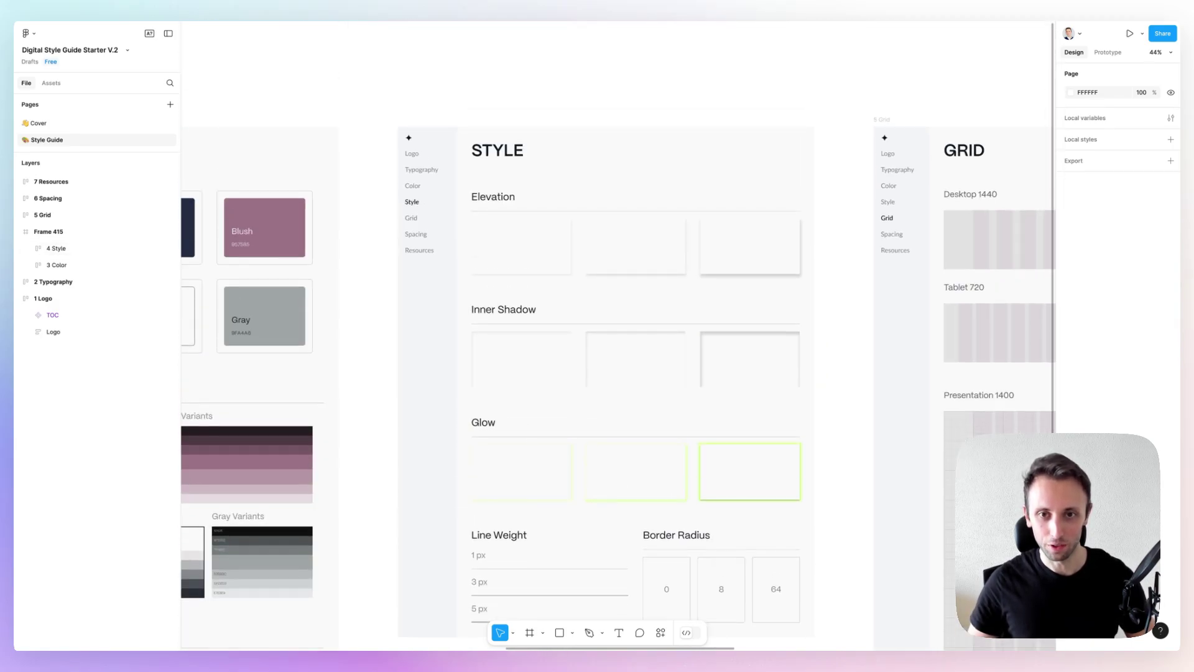
pyautogui.scroll(2, 617, 336)
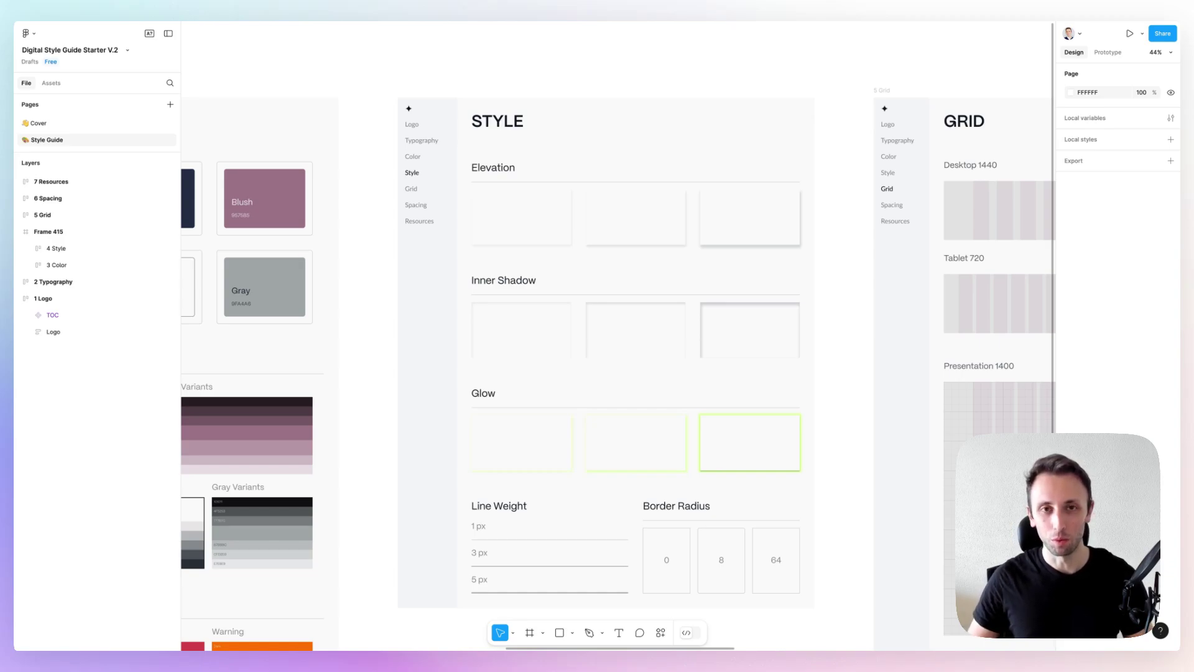
pyautogui.scroll(-3, 618, 358)
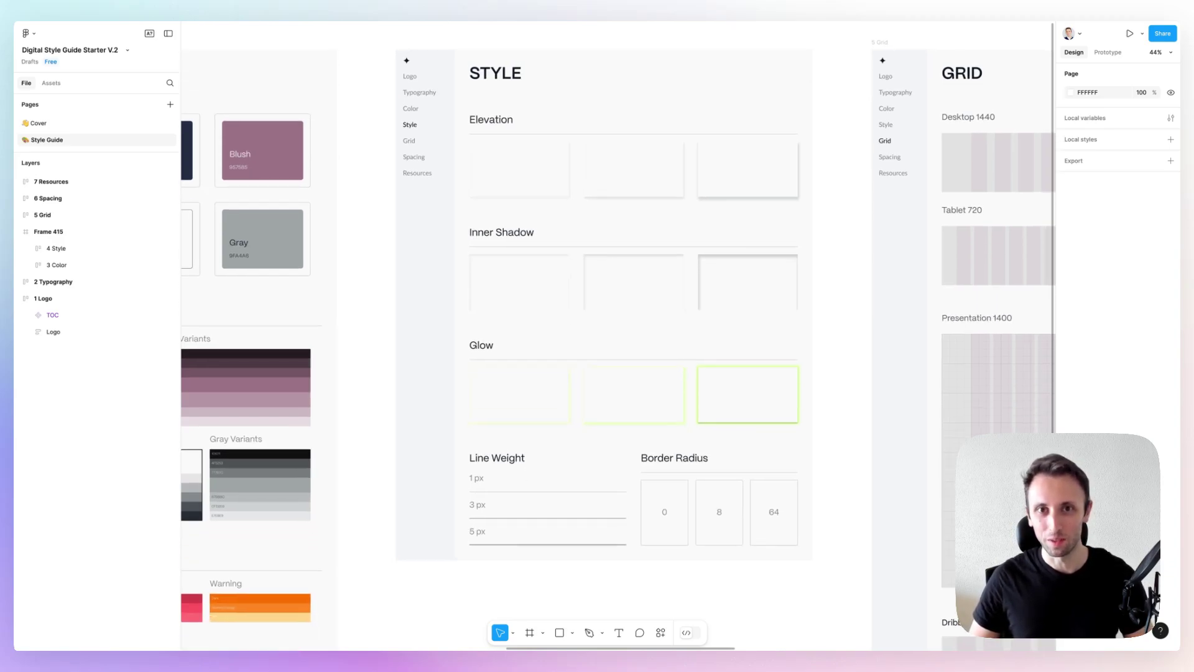
pyautogui.scroll(-3, 617, 336)
pyautogui.scroll(3, 617, 336)
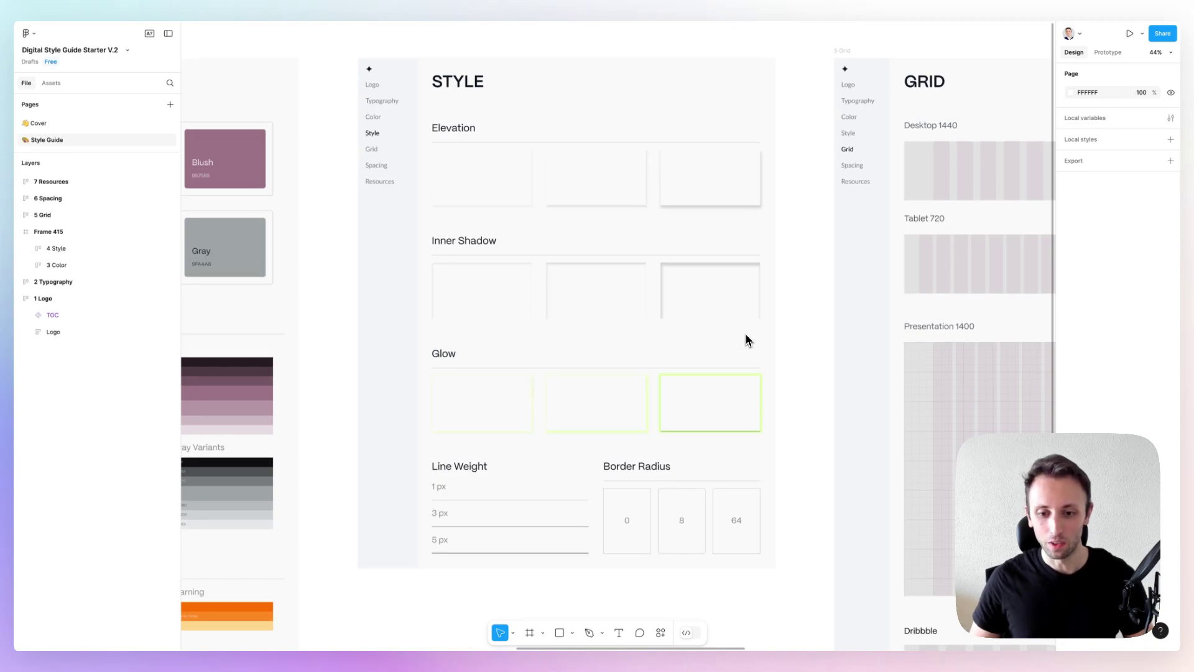
pyautogui.scroll(-9, 745, 336)
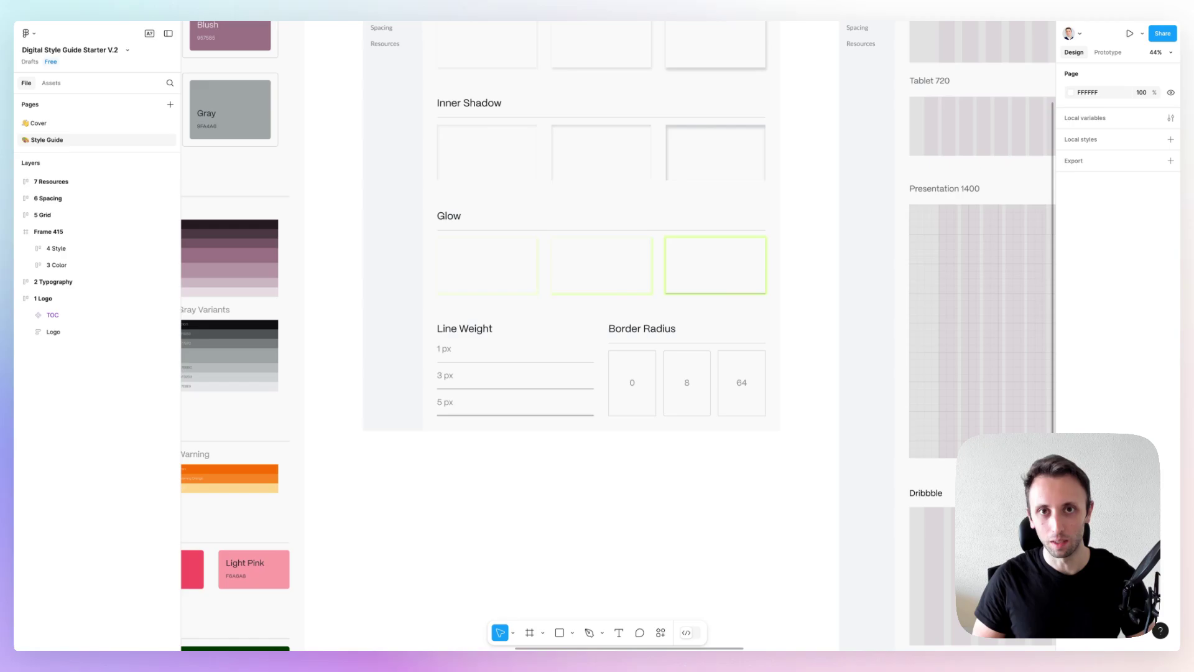
pyautogui.scroll(-2, 727, 377)
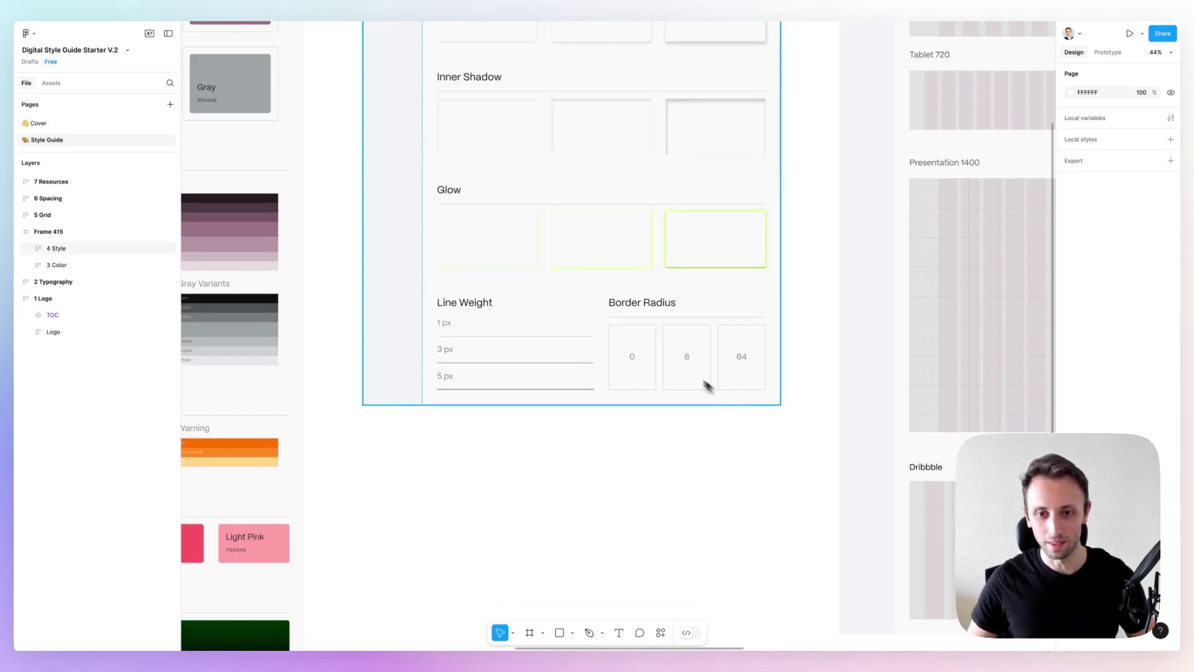
# Step: Restore the deleted grey rectangle and leave point editing
pyautogui.press('super+z')
pyautogui.scroll(-10, 674, 357)
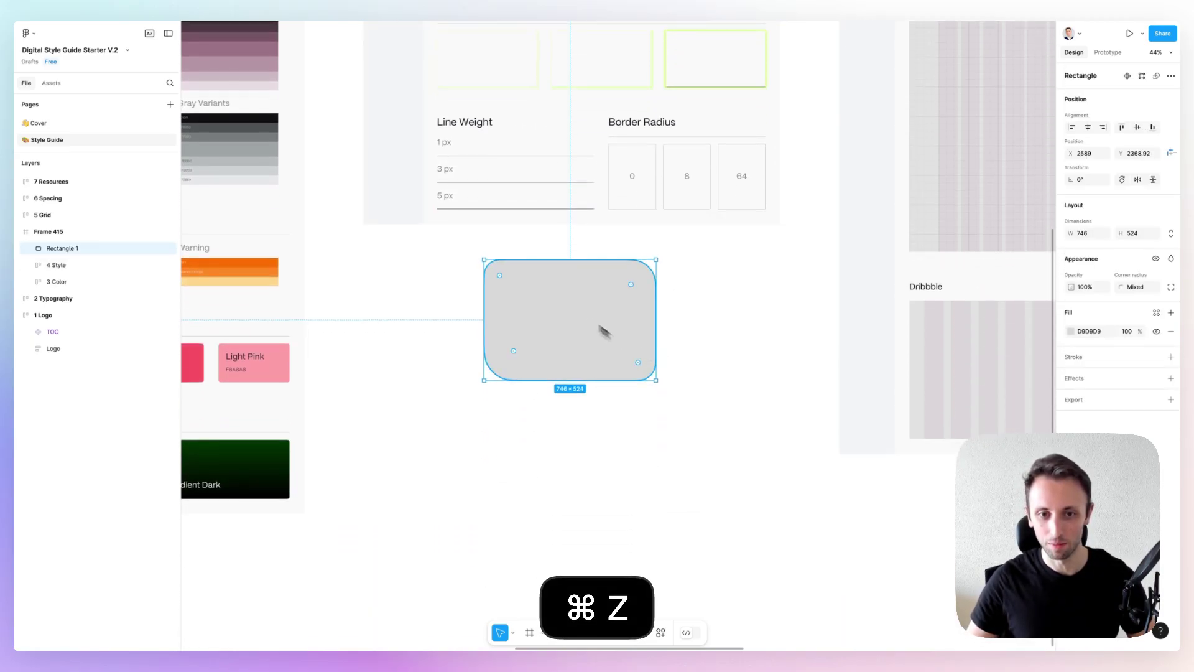
pyautogui.scroll(3, 531, 270)
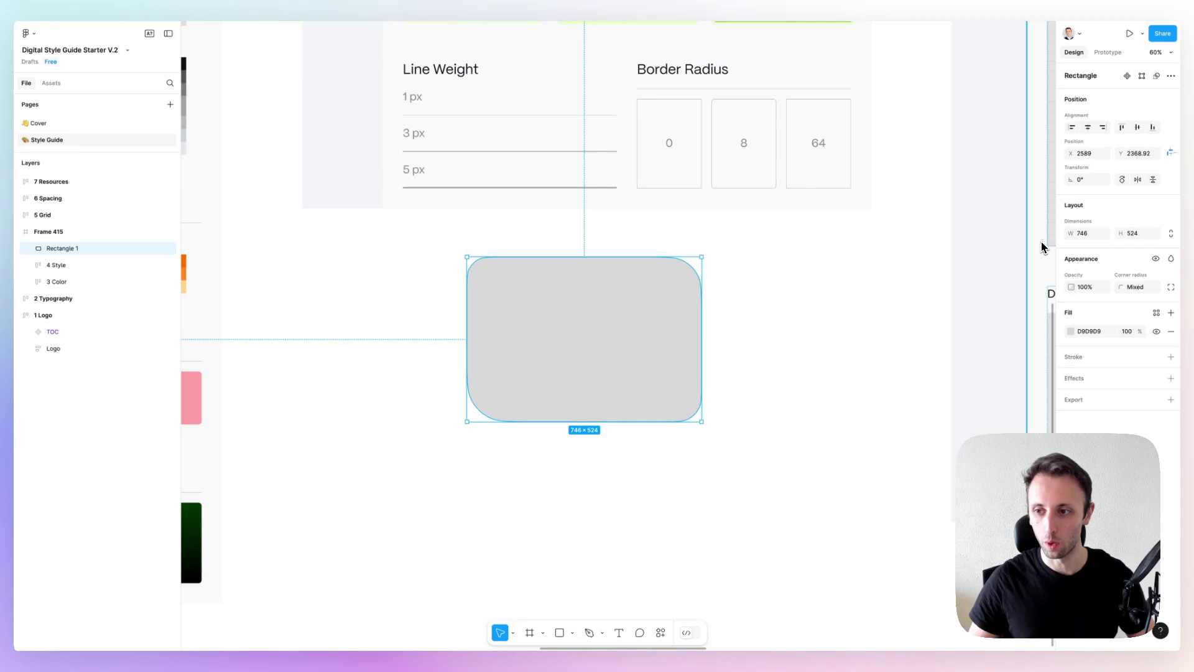
pyautogui.doubleClick(603, 322)
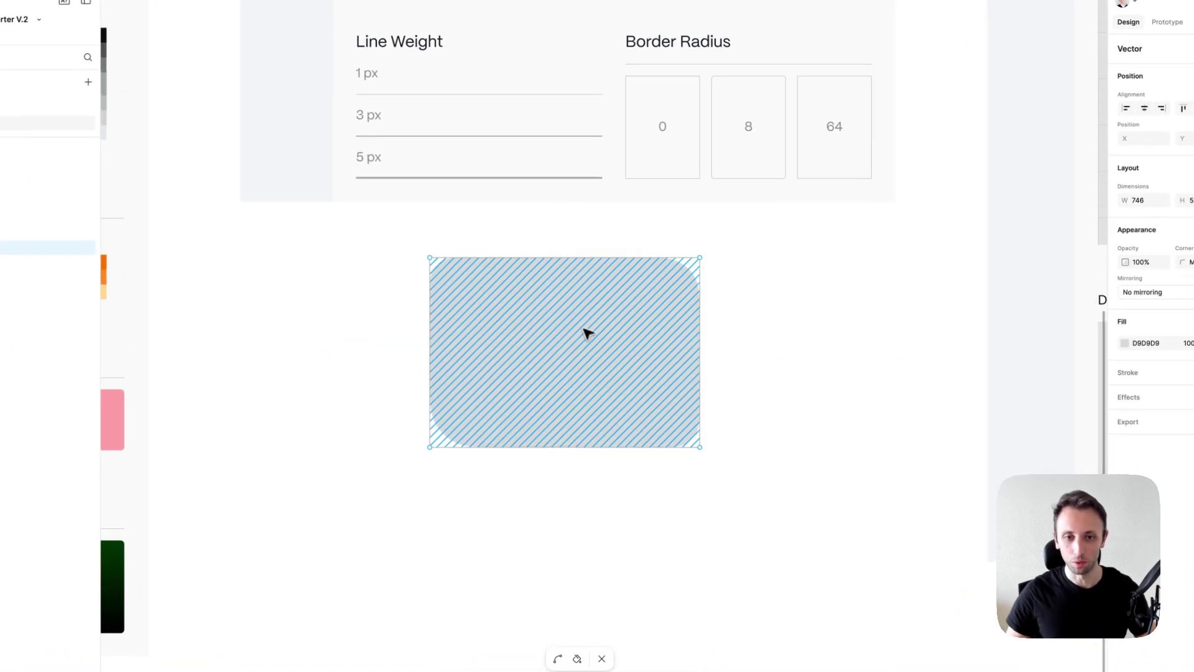
pyautogui.press('Escape')
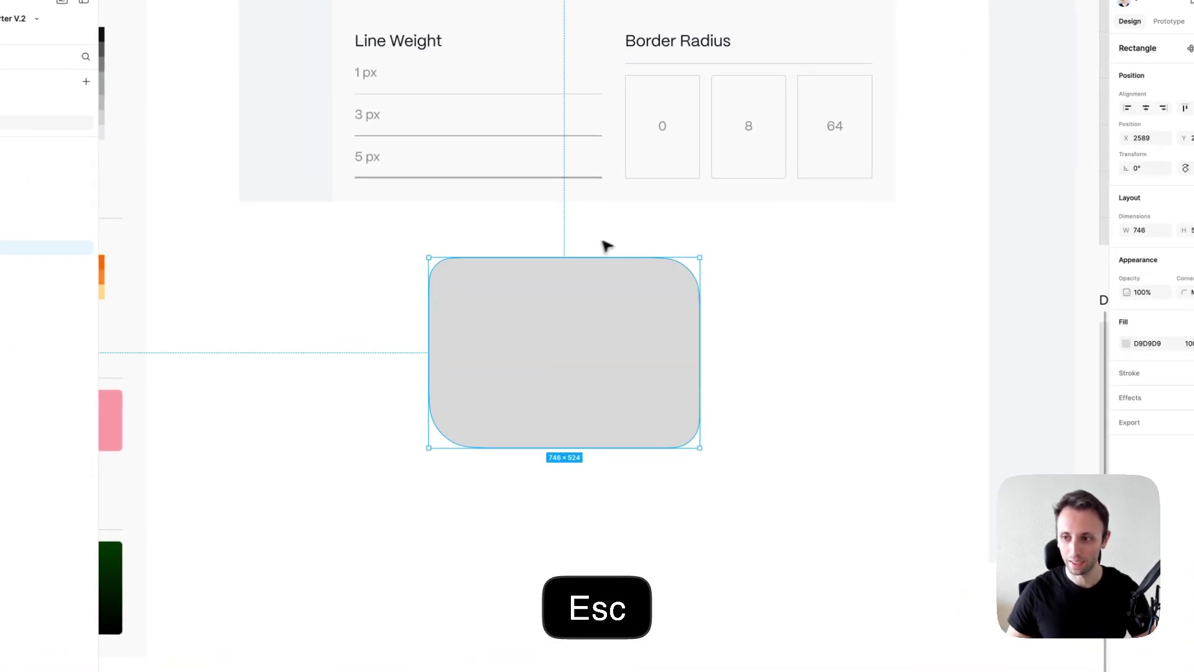
# Step: Set the rectangle's corner radius to 20
pyautogui.click(1193, 296)
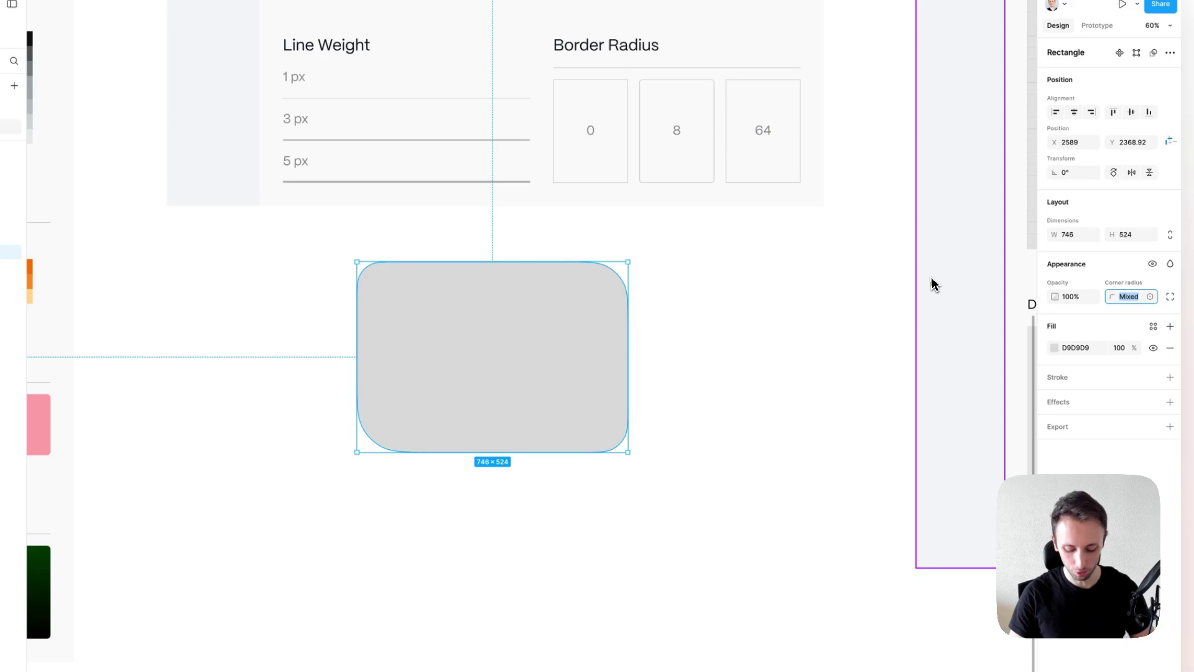
pyautogui.write('20')
pyautogui.press('Return')
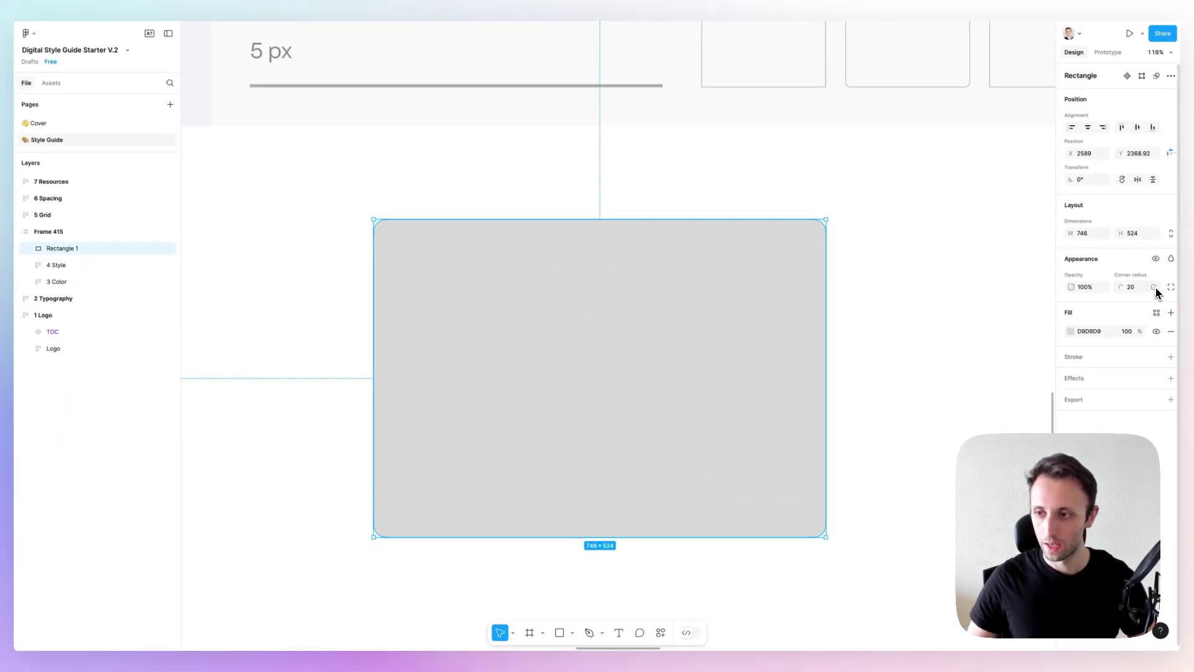
# Step: Create a corner radius variable named 'Medium' with value 20, then close the variable list
pyautogui.click(1154, 288)
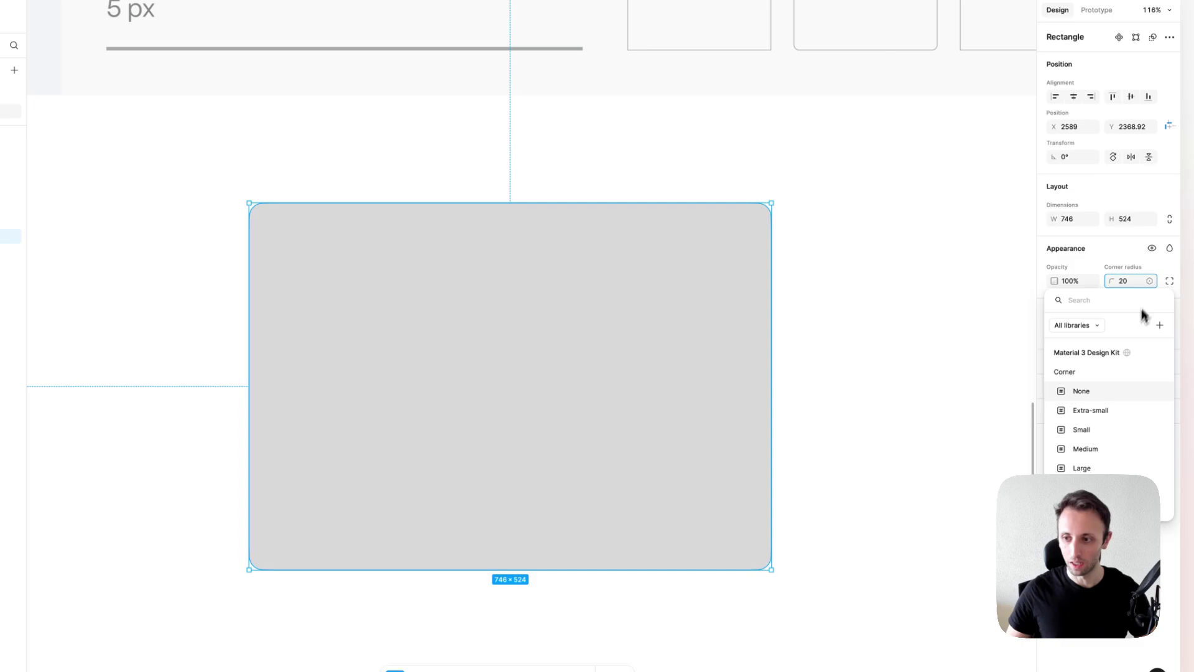
pyautogui.click(1159, 326)
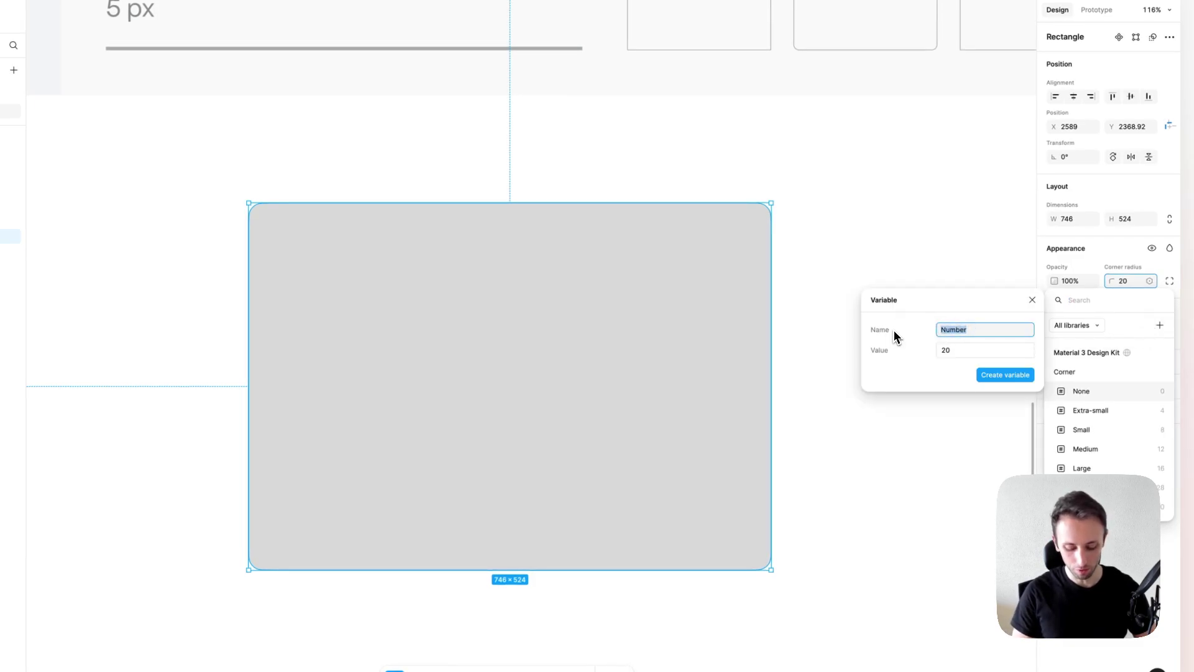
pyautogui.write('Medium')
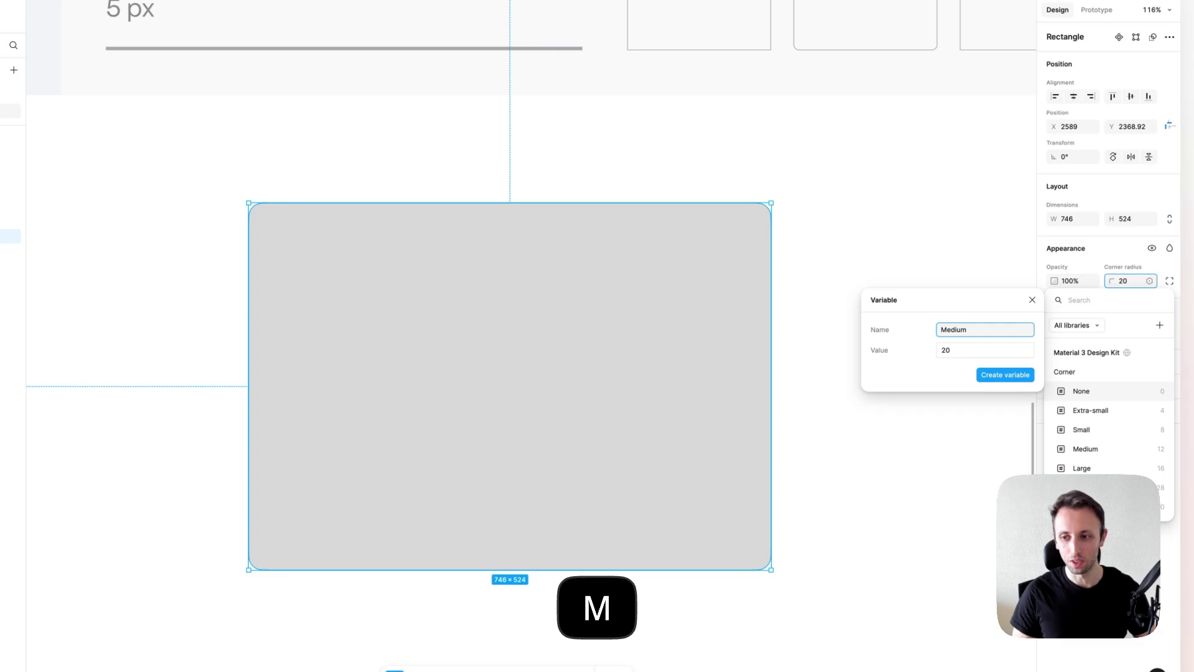
pyautogui.click(1011, 375)
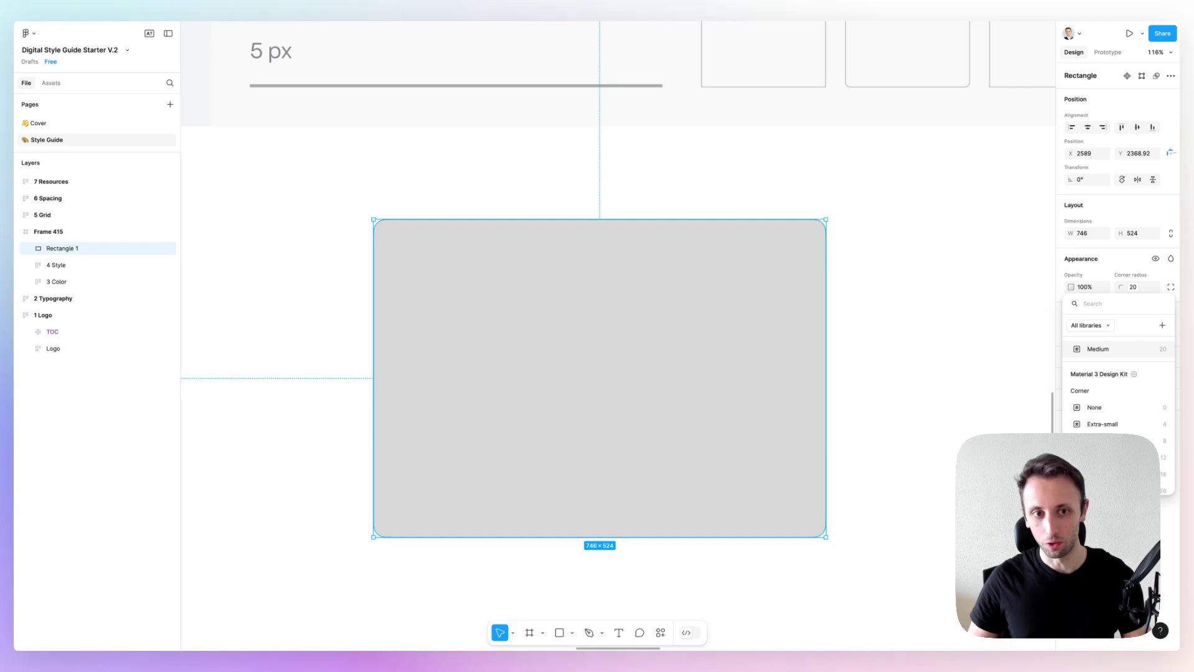
pyautogui.click(922, 330)
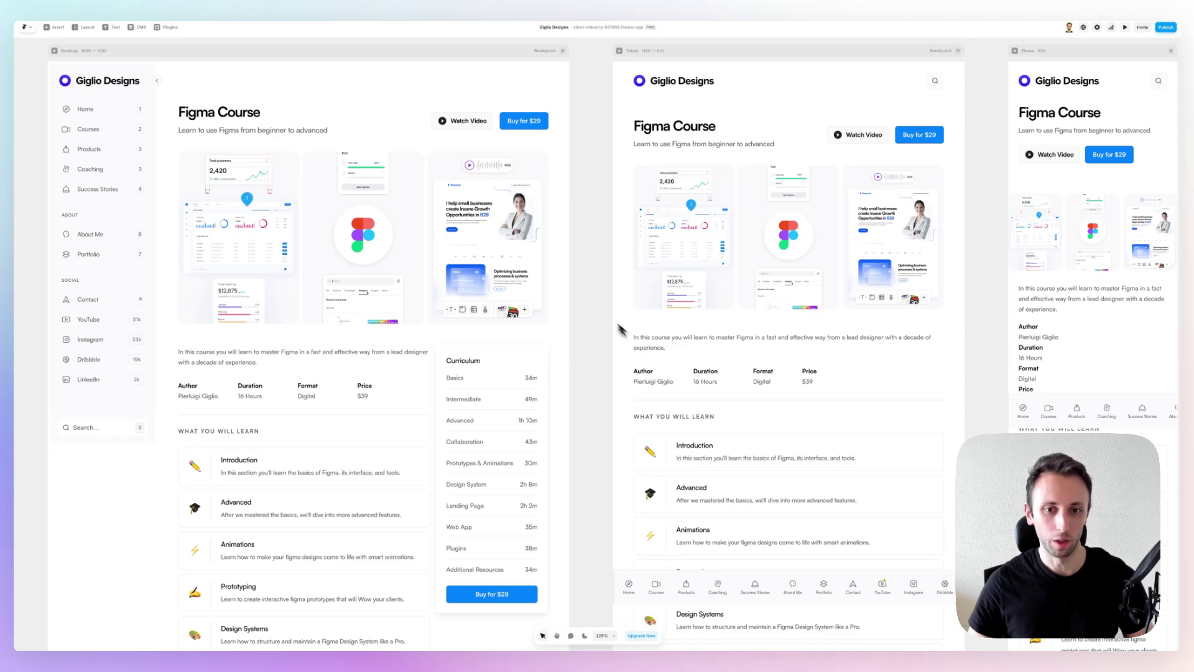
# Step: Scroll through the Figma Course site pages across desktop, tablet and phone breakpoints
pyautogui.scroll(-2, 597, 301)
pyautogui.scroll(-5, 597, 343)
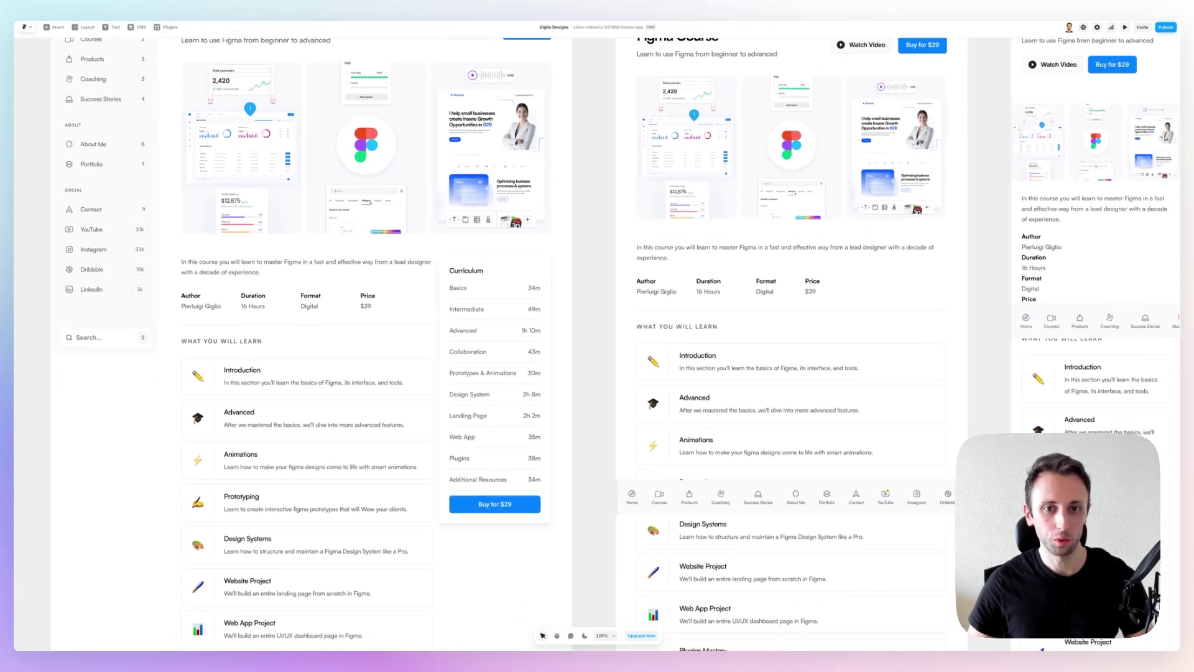
pyautogui.scroll(-6, 597, 348)
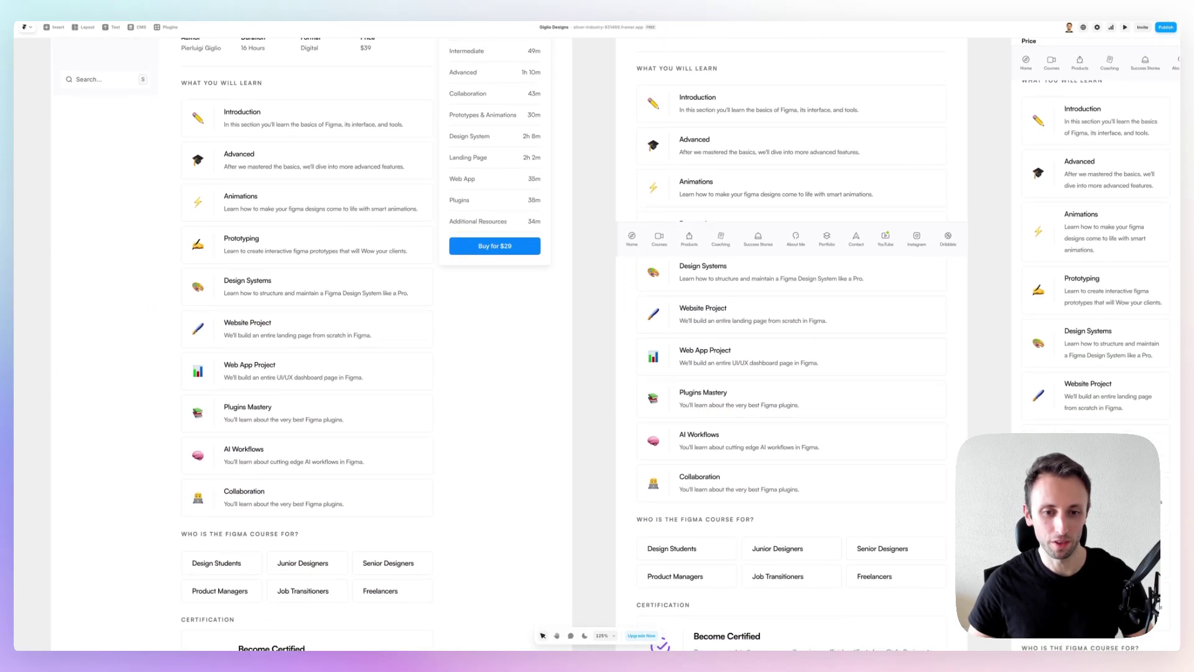
pyautogui.scroll(-3, 597, 348)
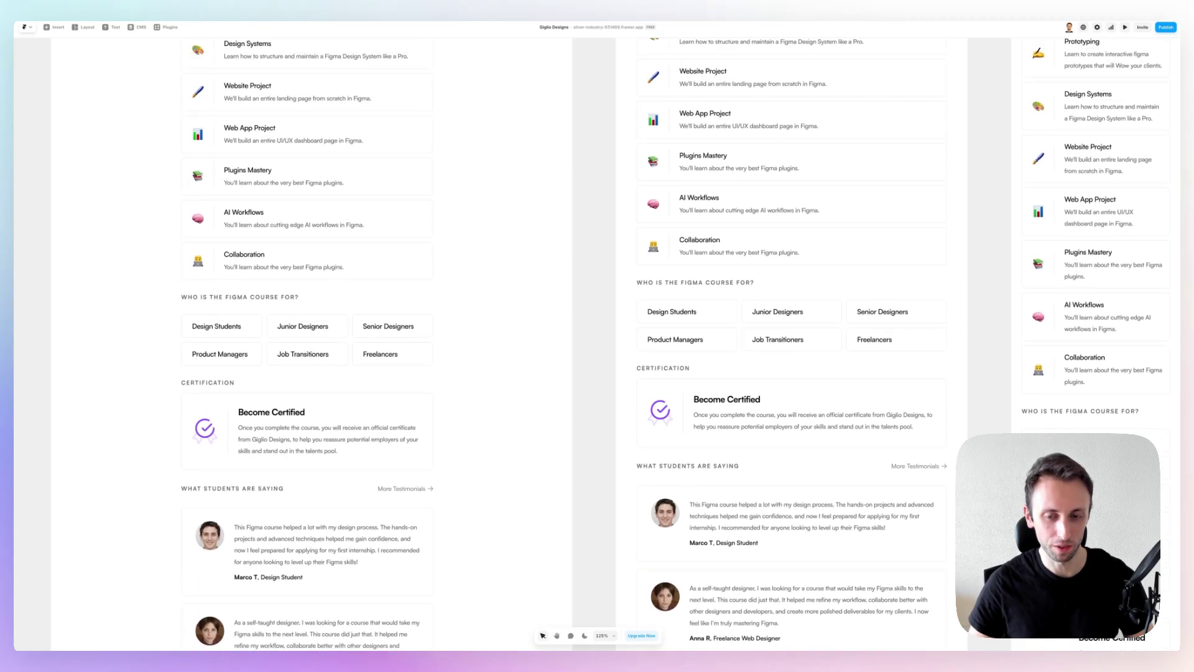
pyautogui.scroll(15, 597, 342)
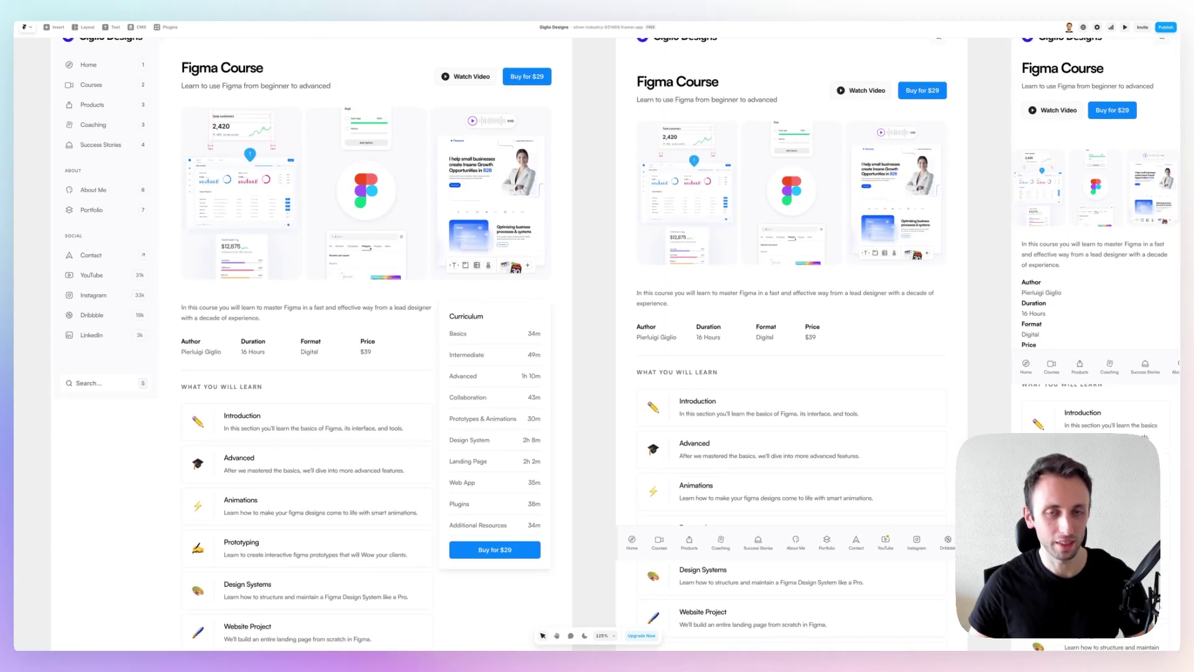
pyautogui.scroll(2, 597, 342)
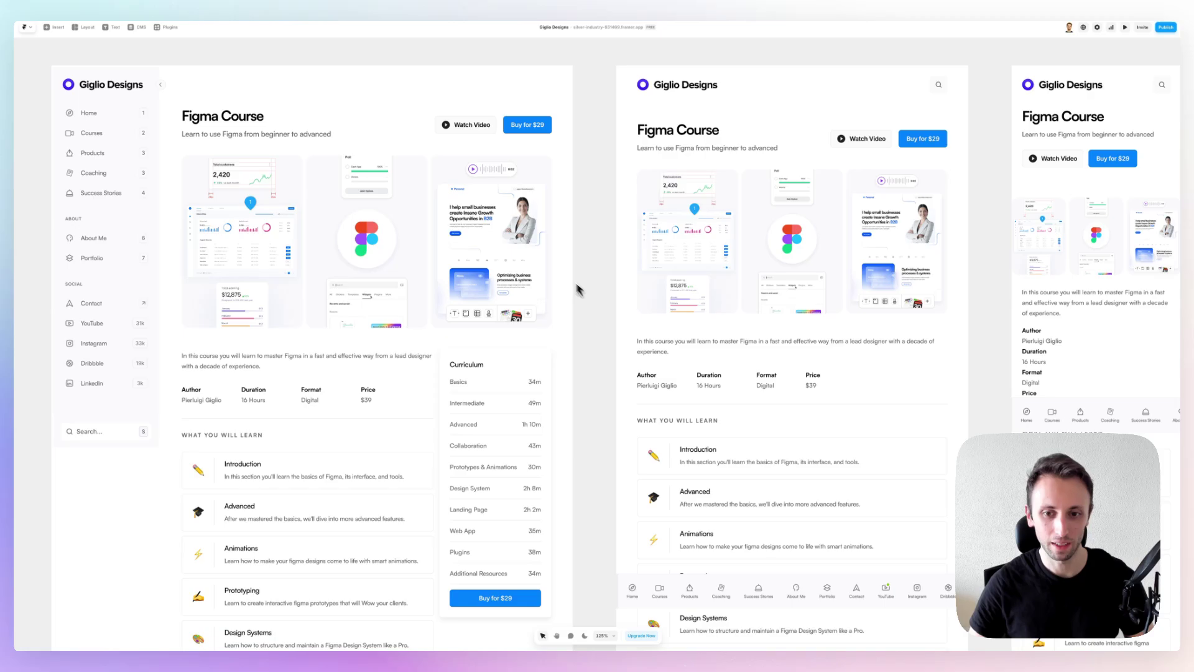
pyautogui.hscroll(3, 740, 396)
pyautogui.scroll(-1, 740, 396)
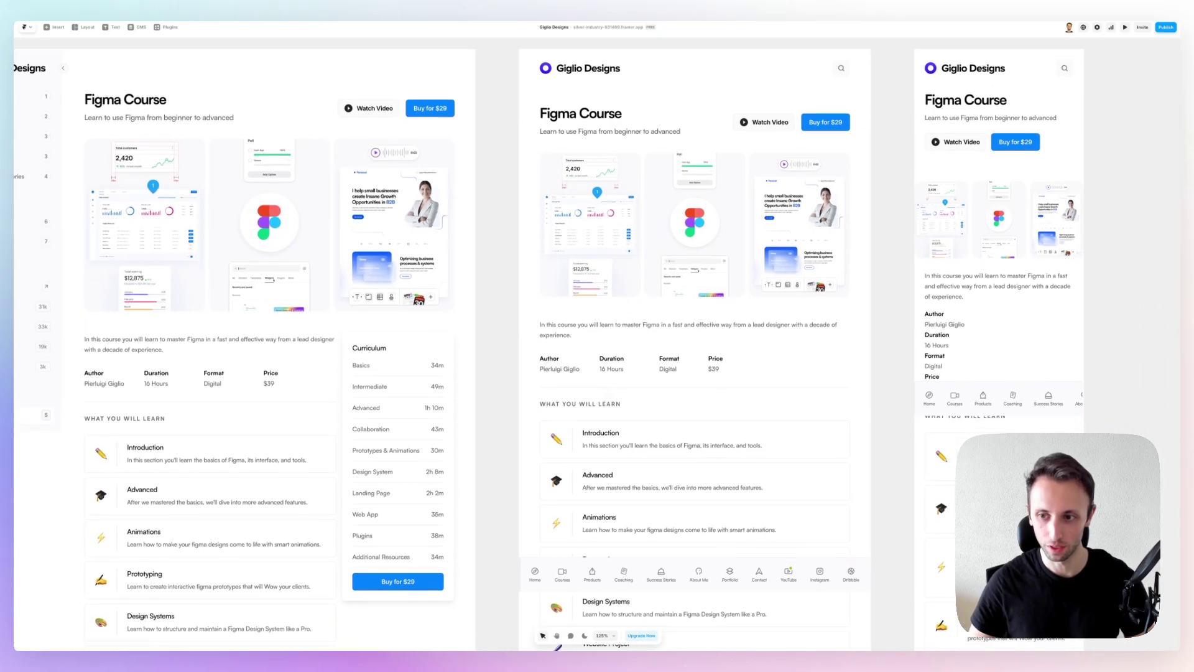
pyautogui.hscroll(-6, 597, 342)
pyautogui.scroll(1, 597, 342)
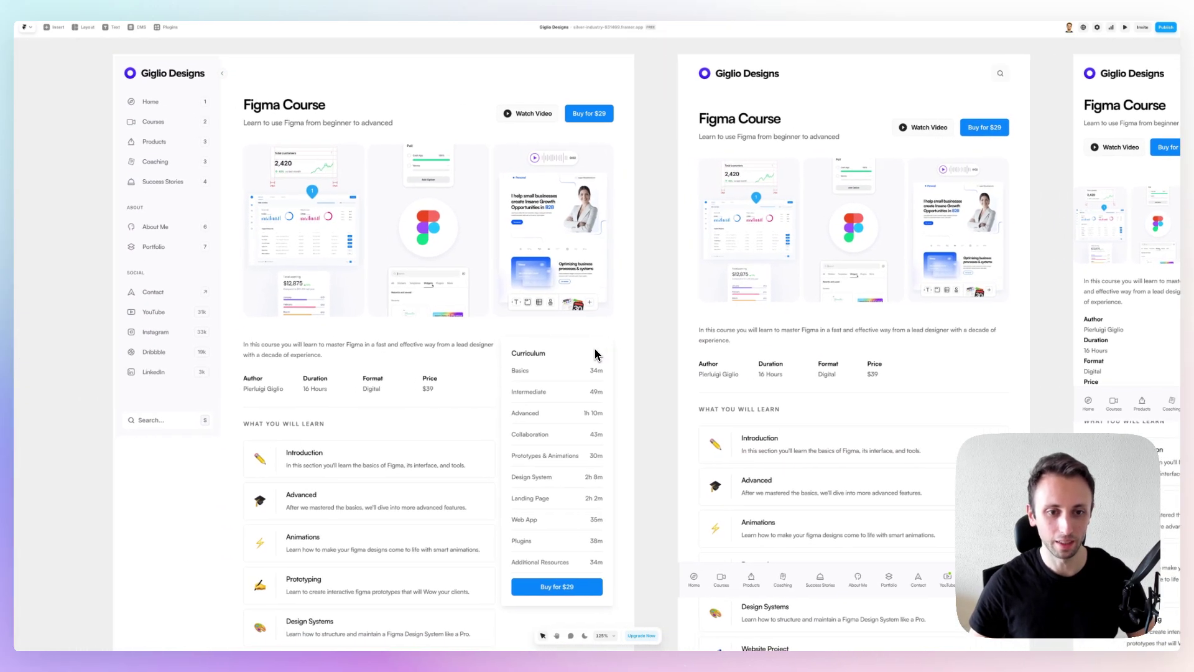
pyautogui.scroll(5, 435, 186)
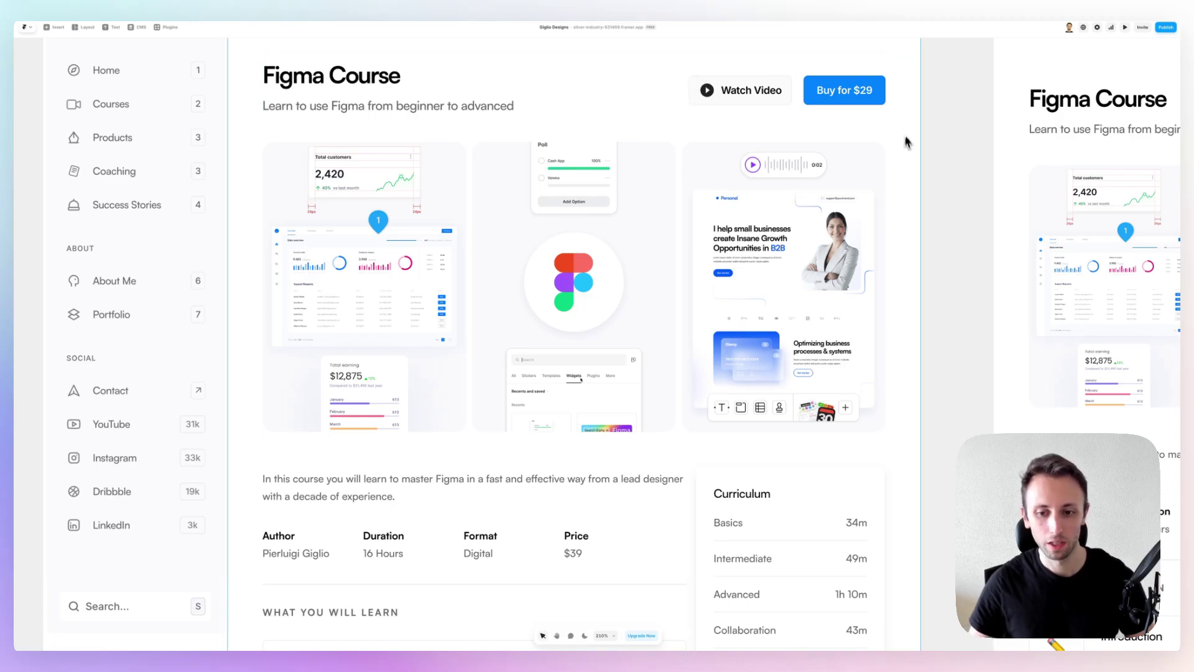
pyautogui.scroll(-5, 906, 147)
pyautogui.scroll(-5, 647, 342)
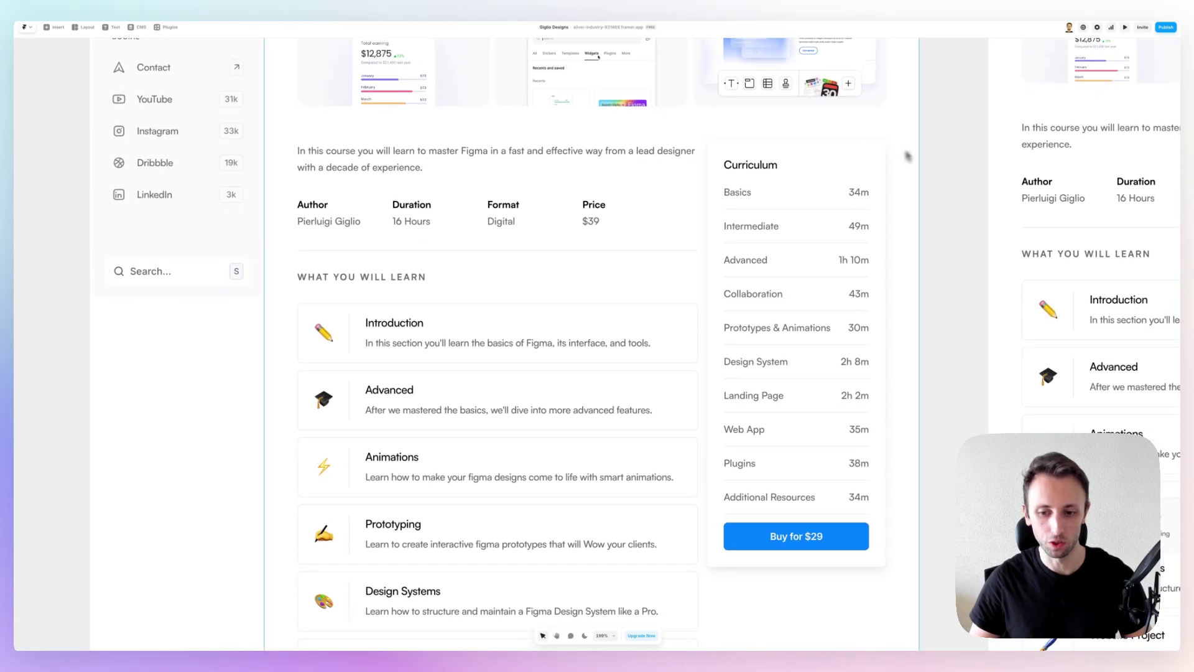
pyautogui.scroll(-5, 906, 149)
pyautogui.scroll(-5, 901, 148)
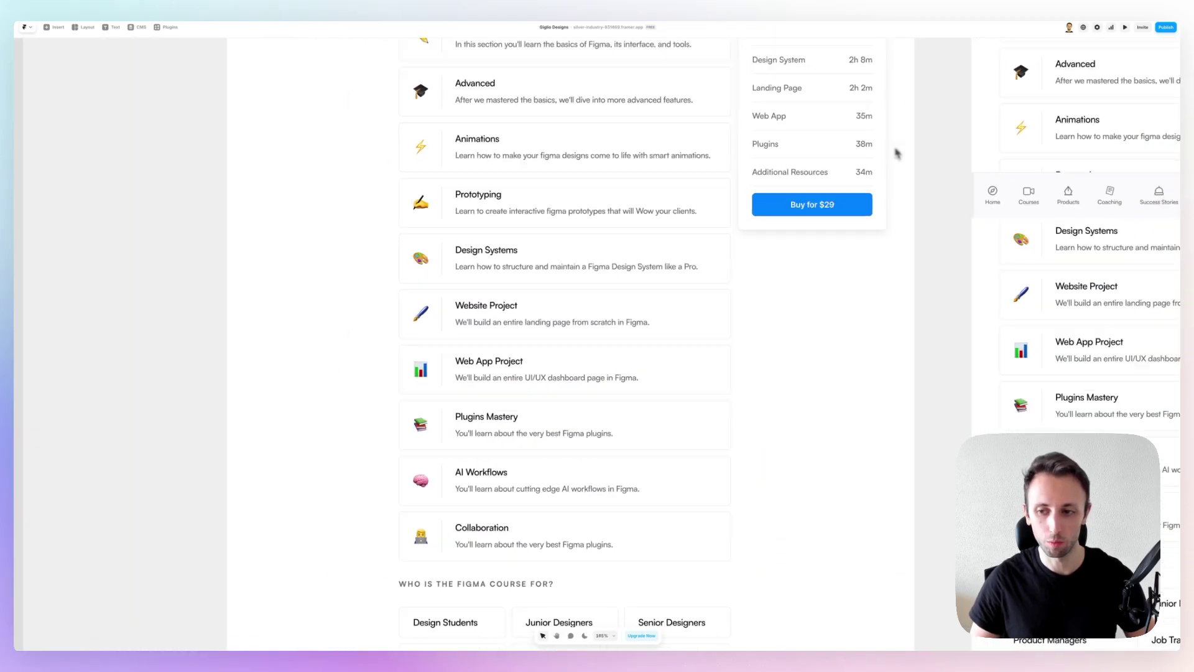
pyautogui.scroll(3, 597, 342)
pyautogui.hscroll(3, 597, 342)
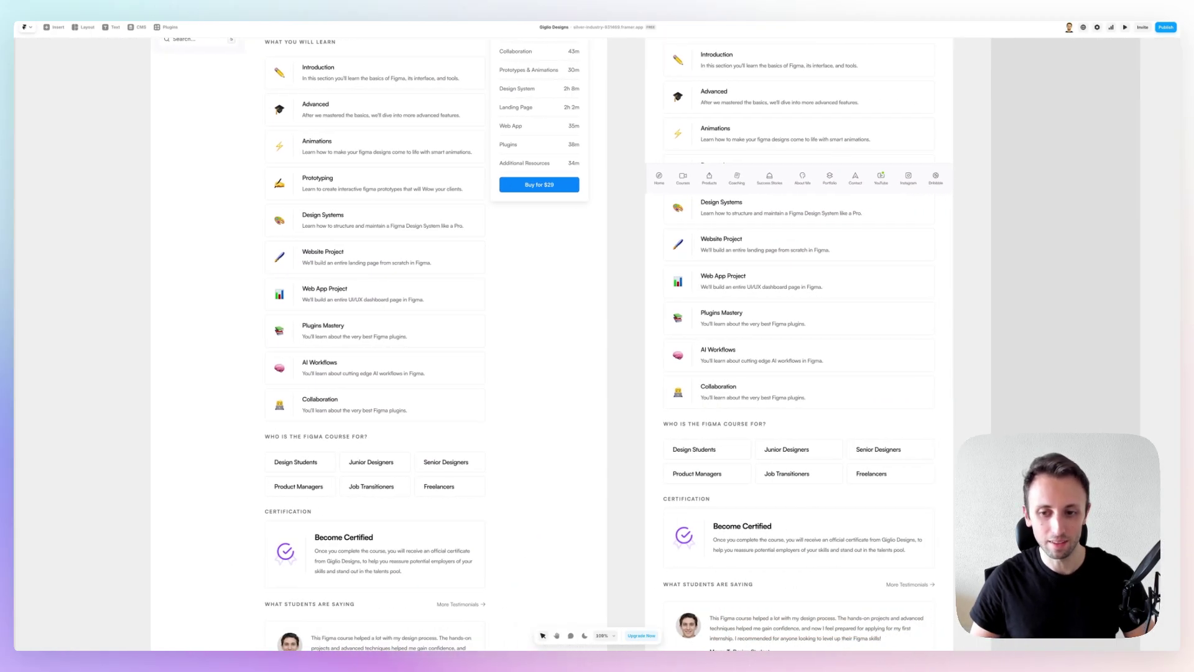
pyautogui.scroll(3, 597, 342)
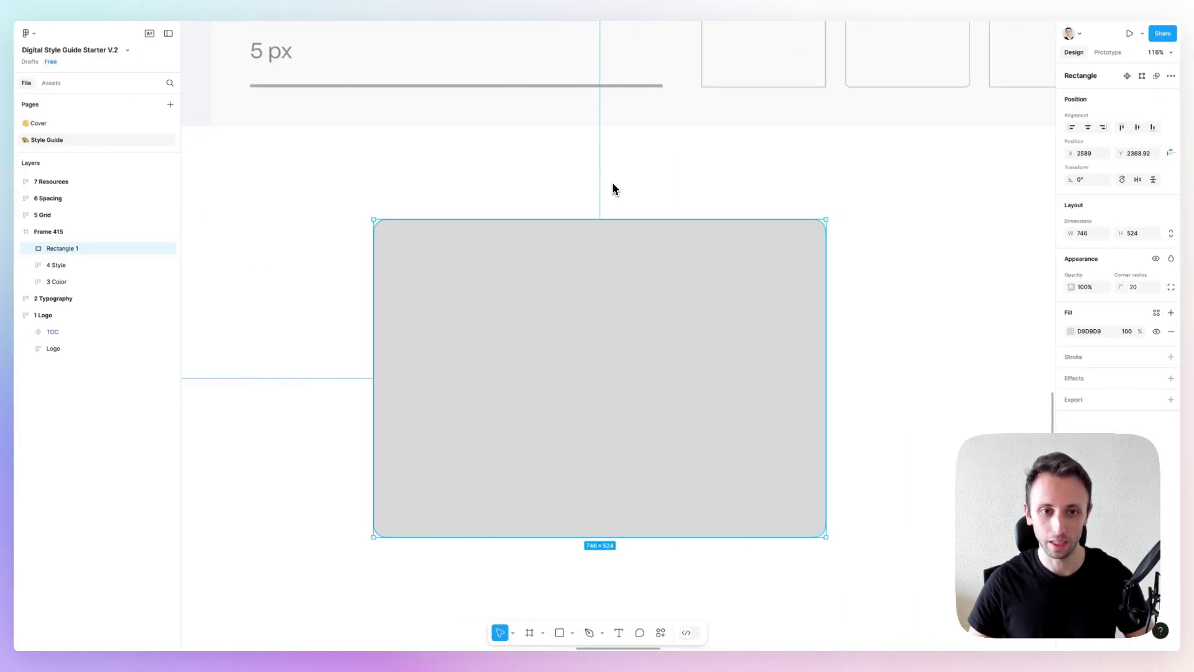
# Step: Shrink the rectangle to 268×188 and place a copy to its left
pyautogui.scroll(-3, 625, 226)
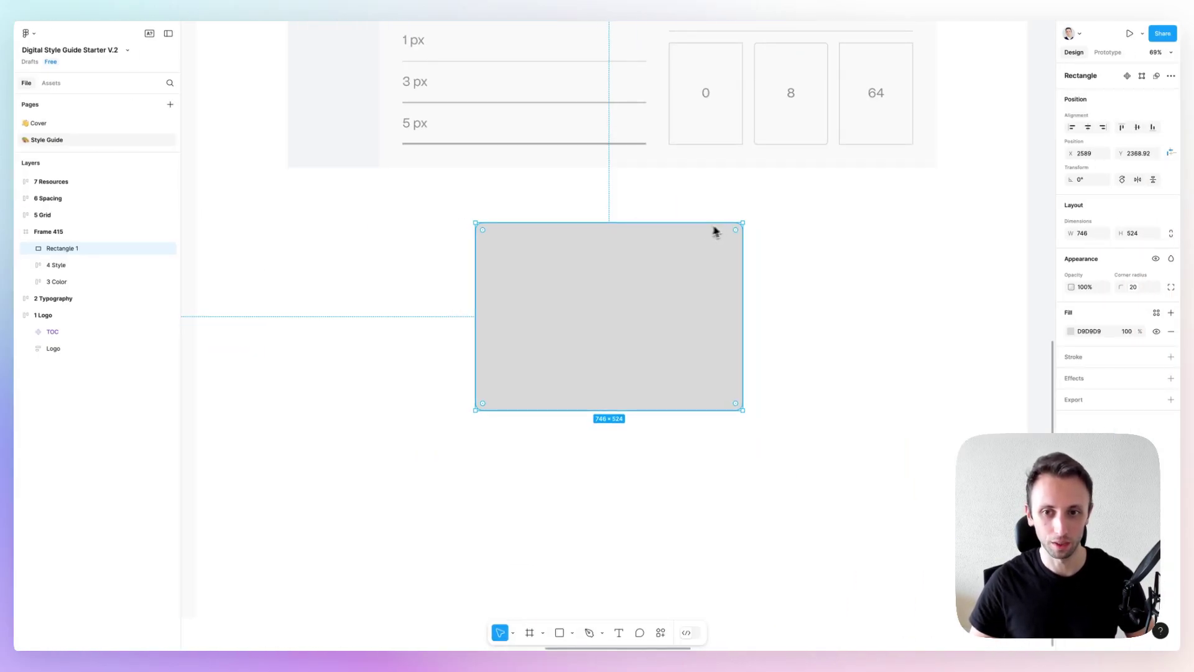
pyautogui.moveTo(743, 222); pyautogui.dragTo(656, 283)
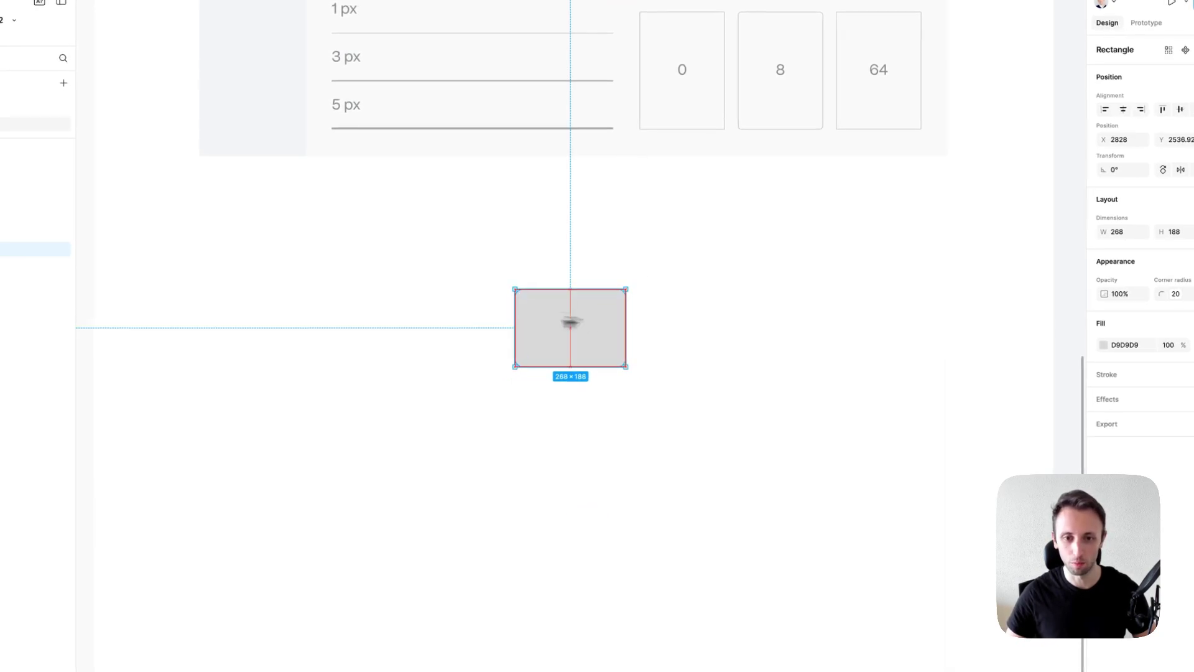
pyautogui.moveTo(570, 322); pyautogui.dragTo(461, 325)
pyautogui.click(479, 269)
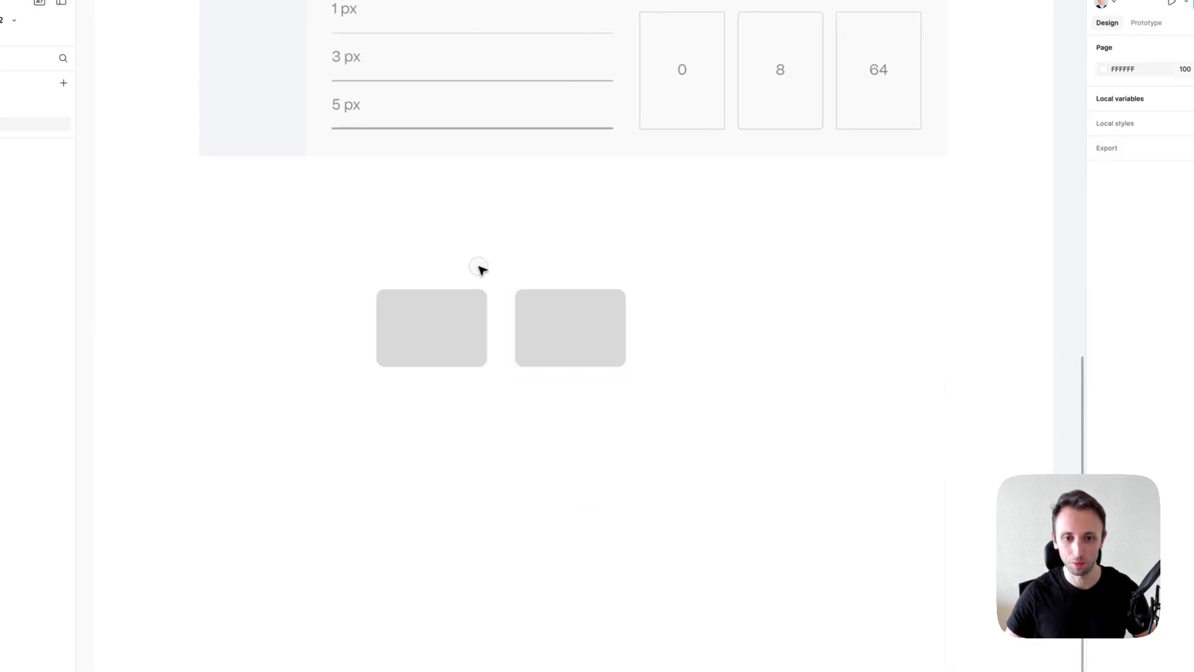
# Step: Give the left copy a corner radius of 10 and resize it to 144×102
pyautogui.click(440, 330)
pyautogui.scroll(5, 440, 331)
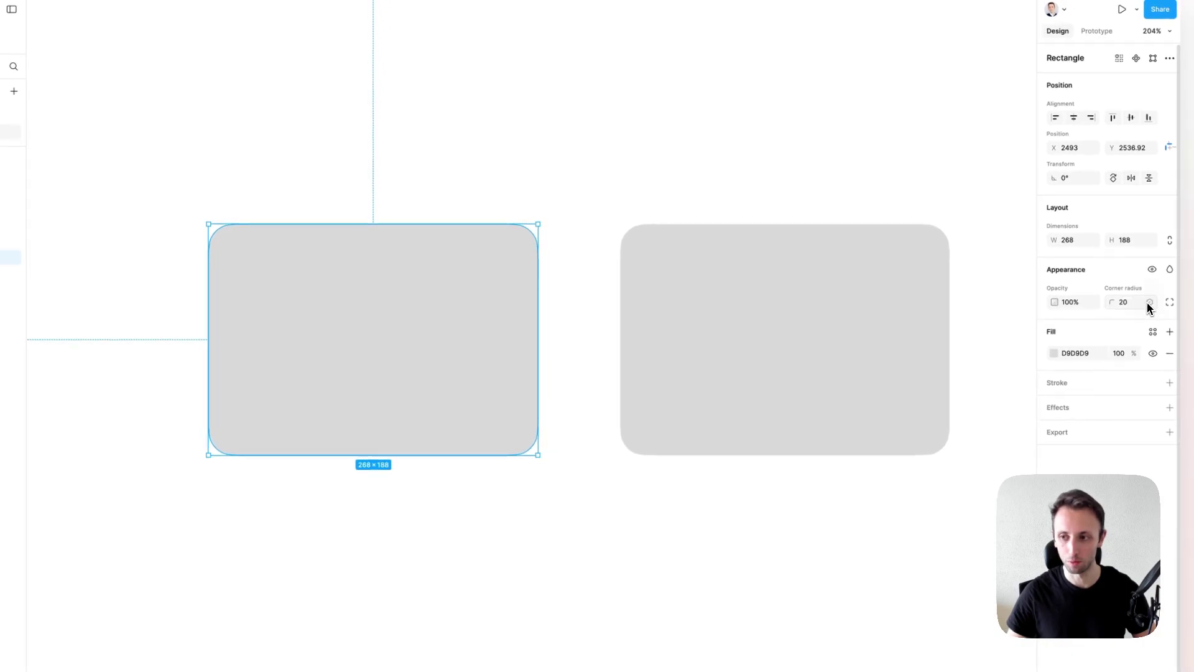
pyautogui.click(1127, 304)
pyautogui.hotkey('shift', 'Down')
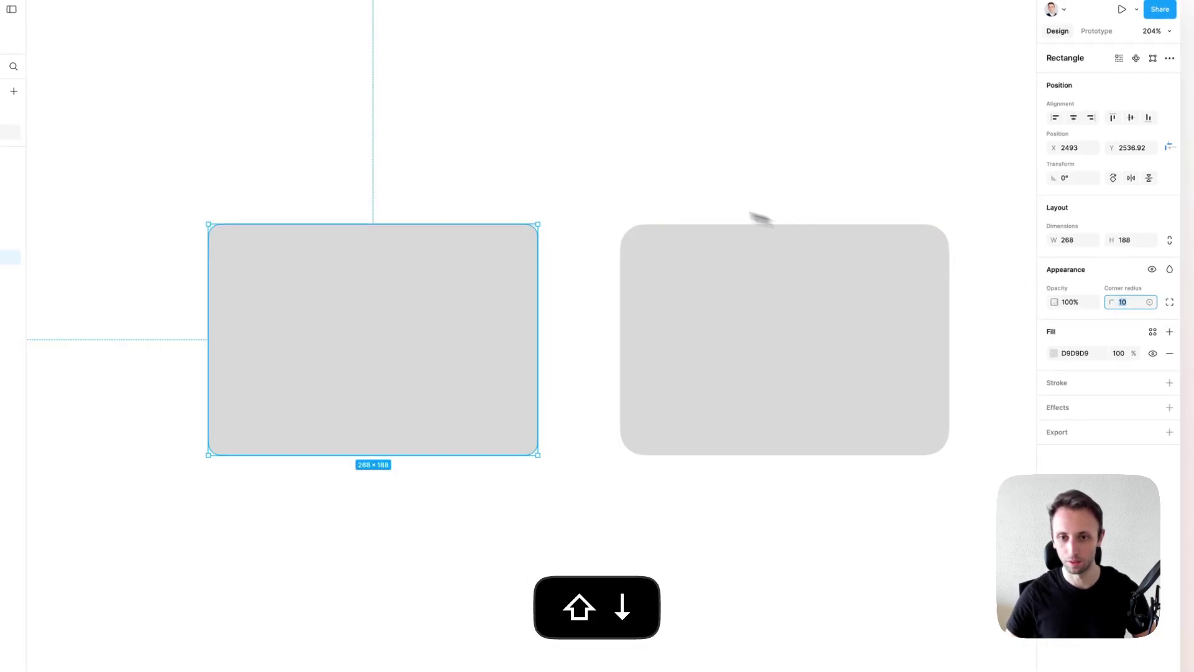
pyautogui.moveTo(537, 225); pyautogui.dragTo(461, 293)
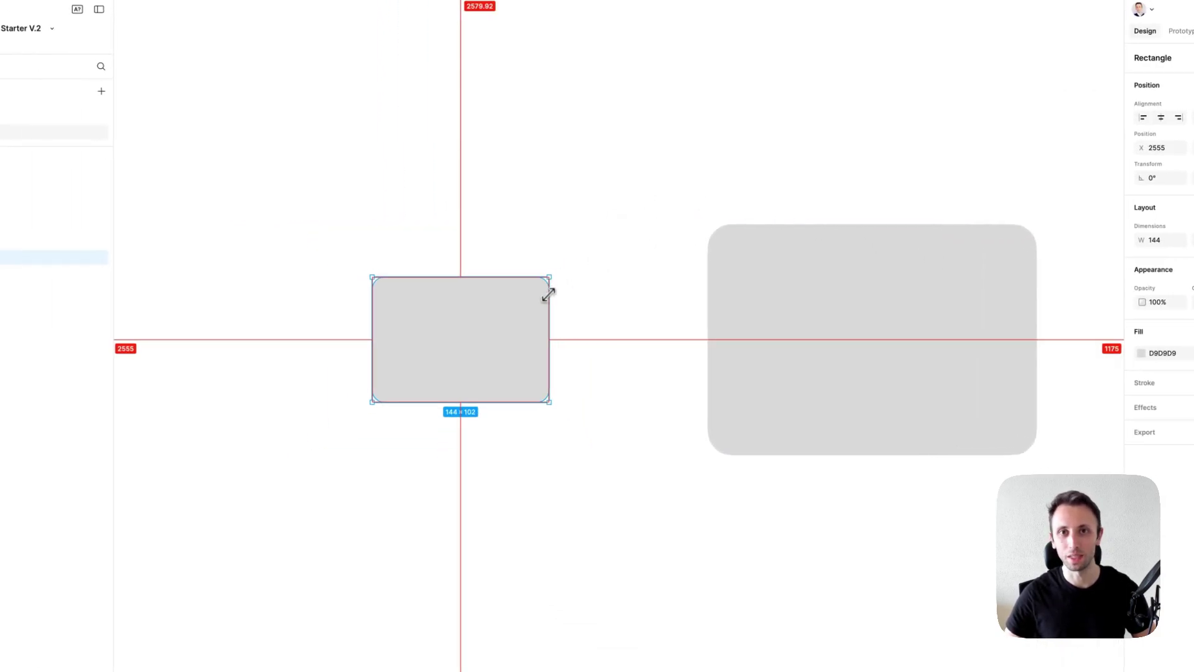
pyautogui.moveTo(549, 294); pyautogui.dragTo(548, 294)
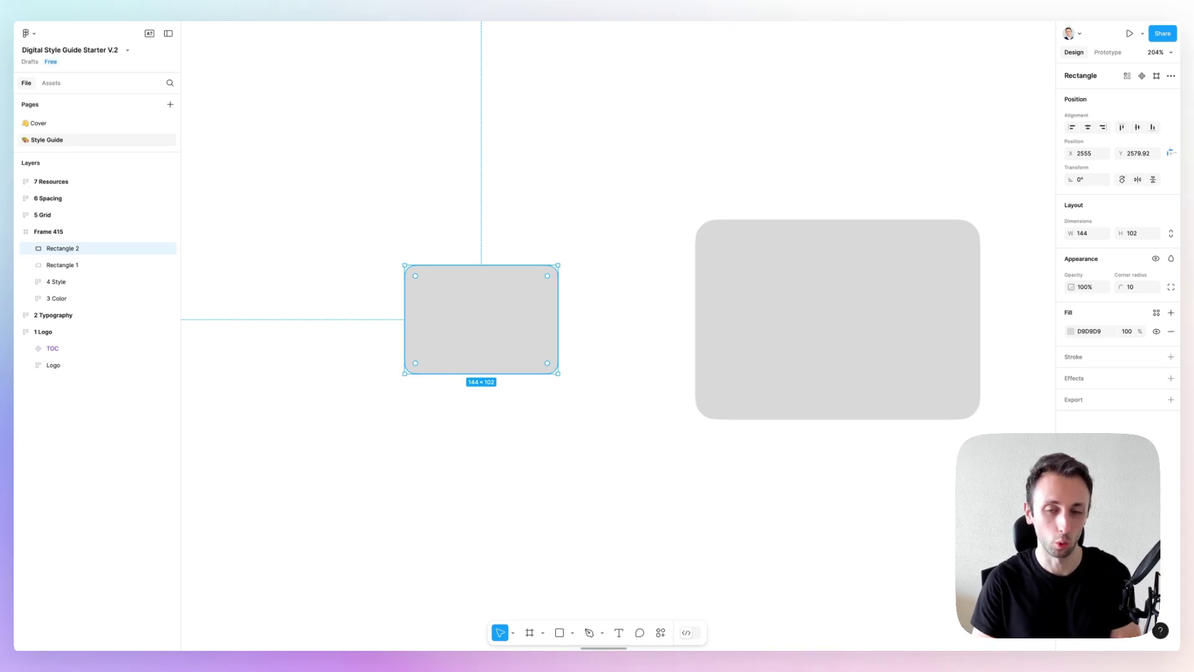
# Step: Place a copy of the large rectangle to its right and set its corner radius to 100
pyautogui.scroll(-5, 602, 288)
pyautogui.click(693, 296)
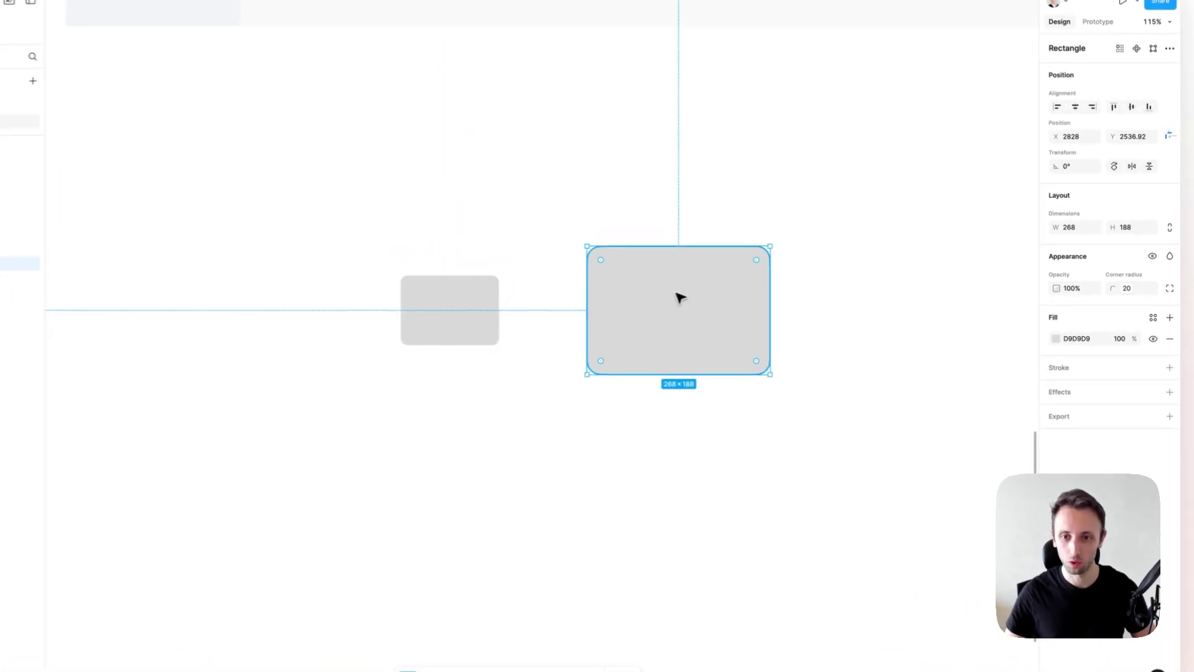
pyautogui.moveTo(739, 295); pyautogui.dragTo(907, 299)
pyautogui.hscroll(5, 907, 299)
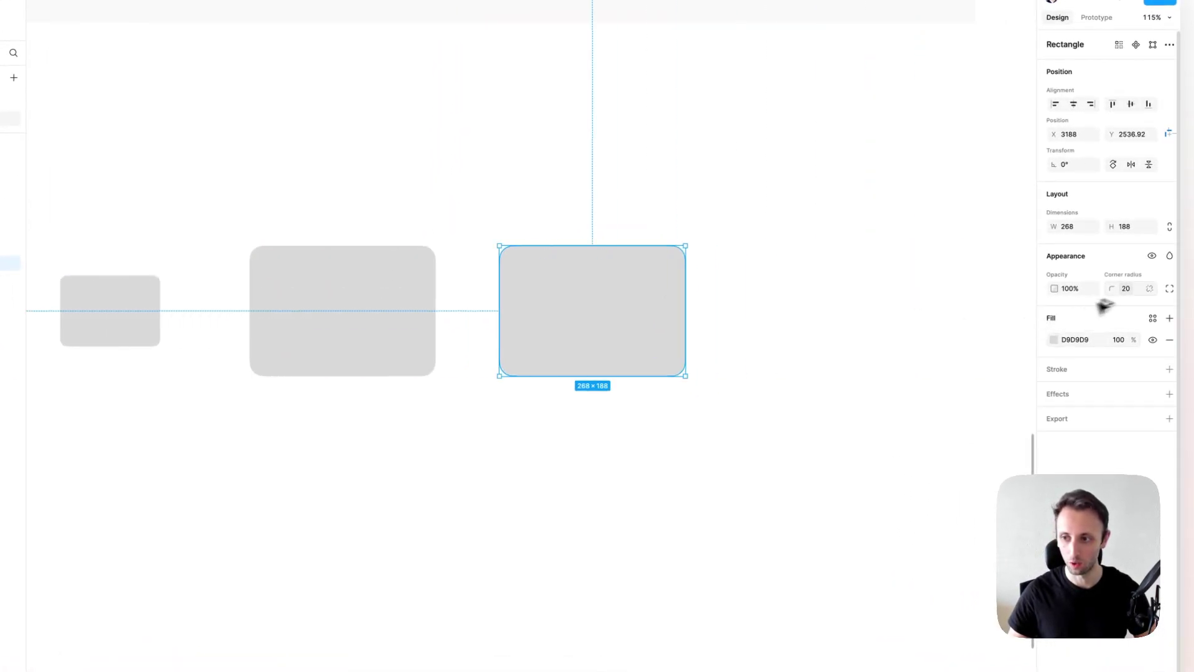
pyautogui.click(1149, 288)
pyautogui.press('Escape')
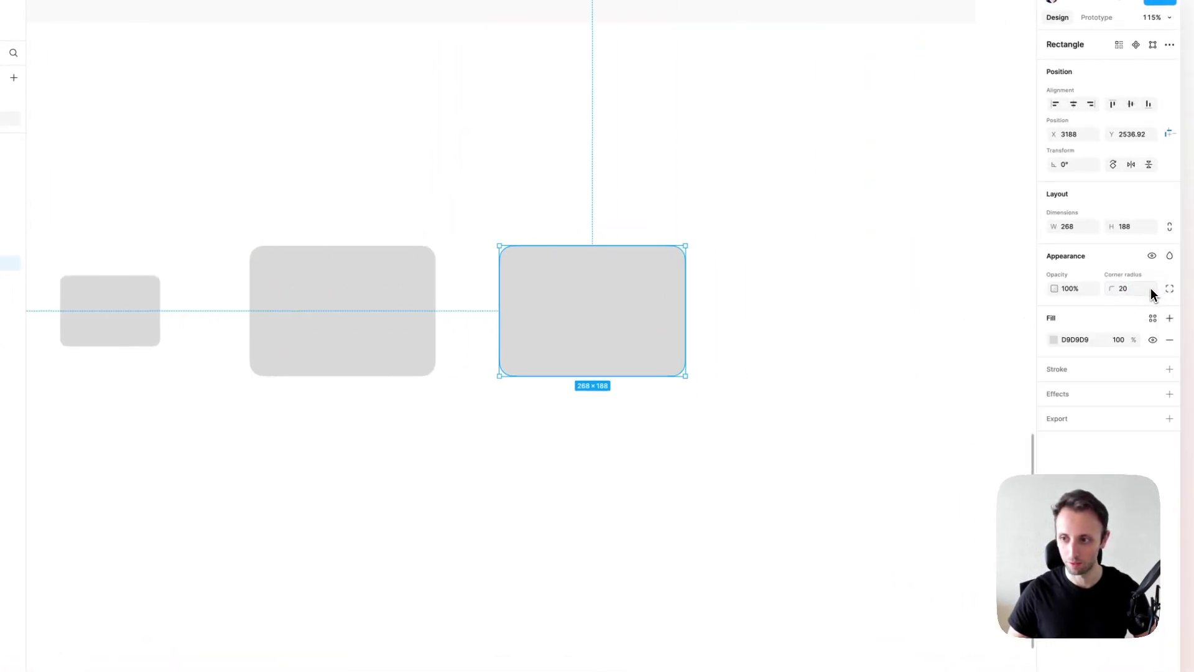
pyautogui.click(1138, 290)
pyautogui.press('BackSpace')
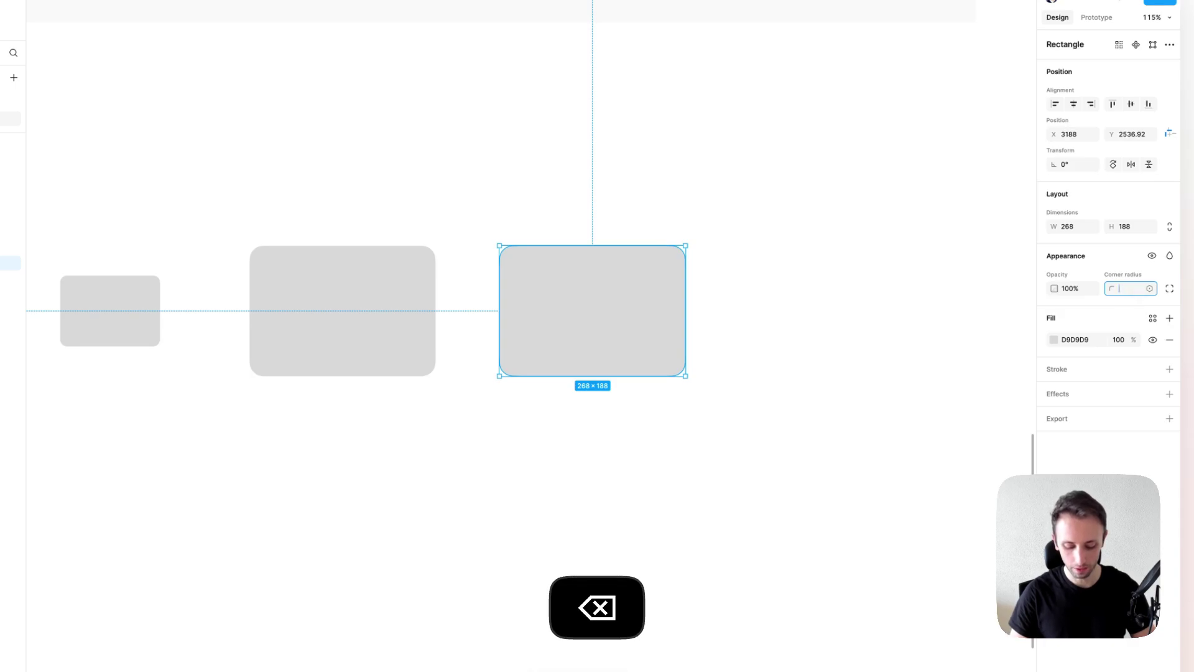
pyautogui.write('100')
pyautogui.press('Return')
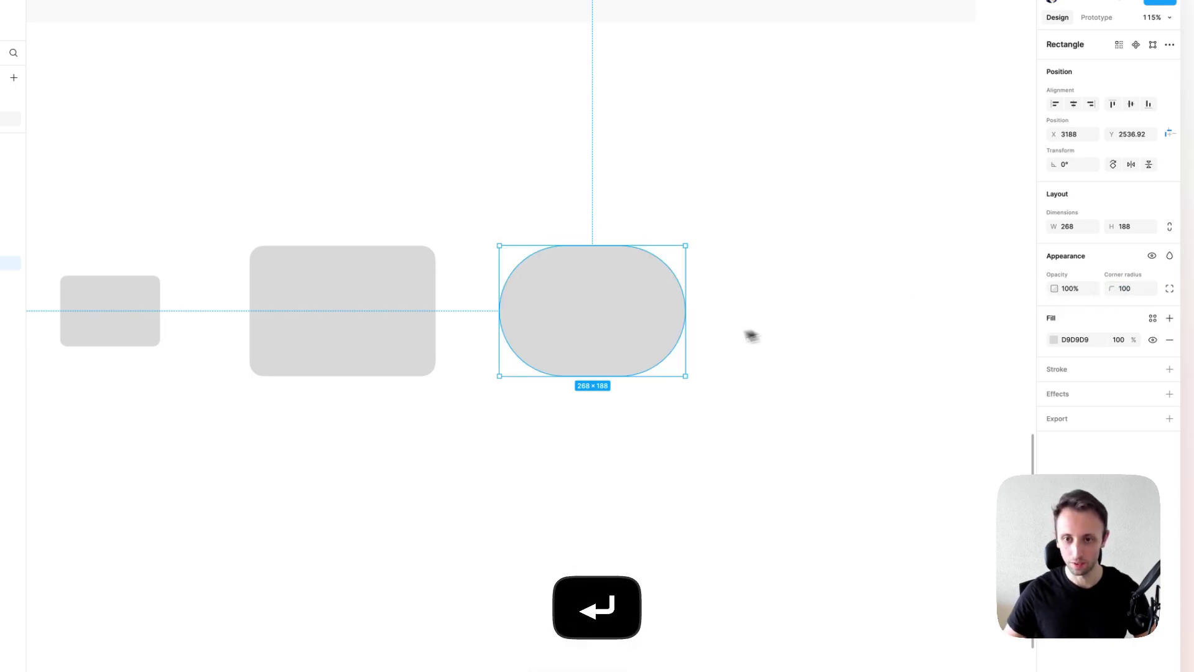
# Step: Shrink the copy into a 42×42 circle
pyautogui.moveTo(685, 320); pyautogui.dragTo(599, 310)
pyautogui.scroll(5, 613, 320)
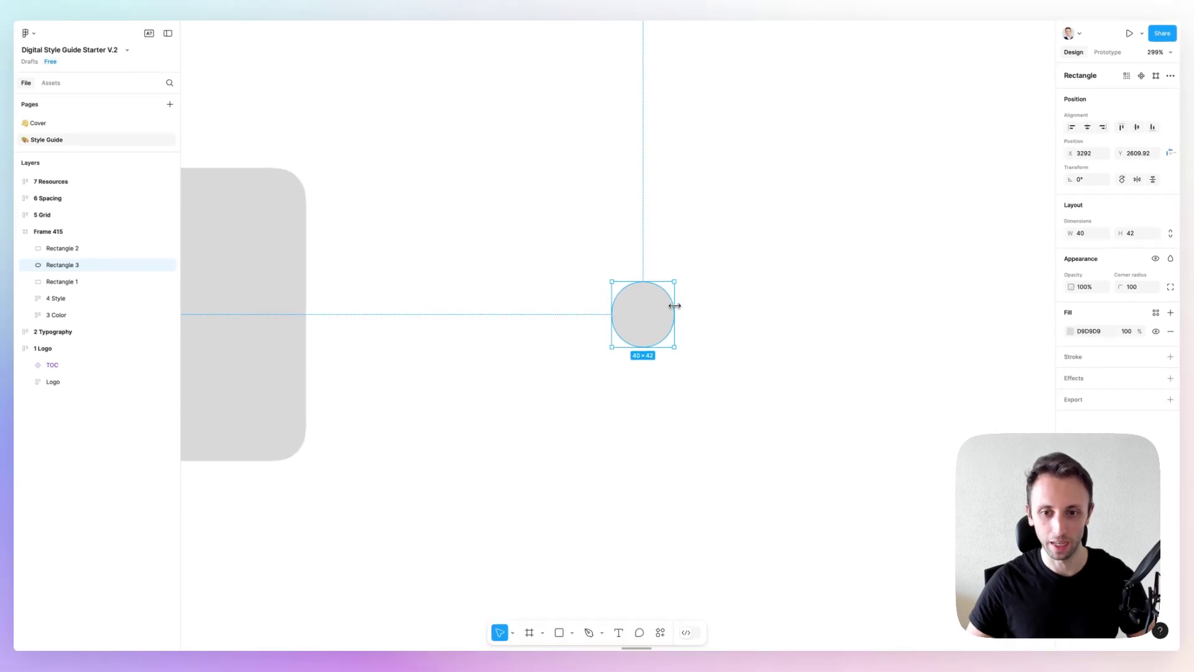
pyautogui.moveTo(675, 306); pyautogui.dragTo(678, 305)
pyautogui.scroll(-3, 678, 306)
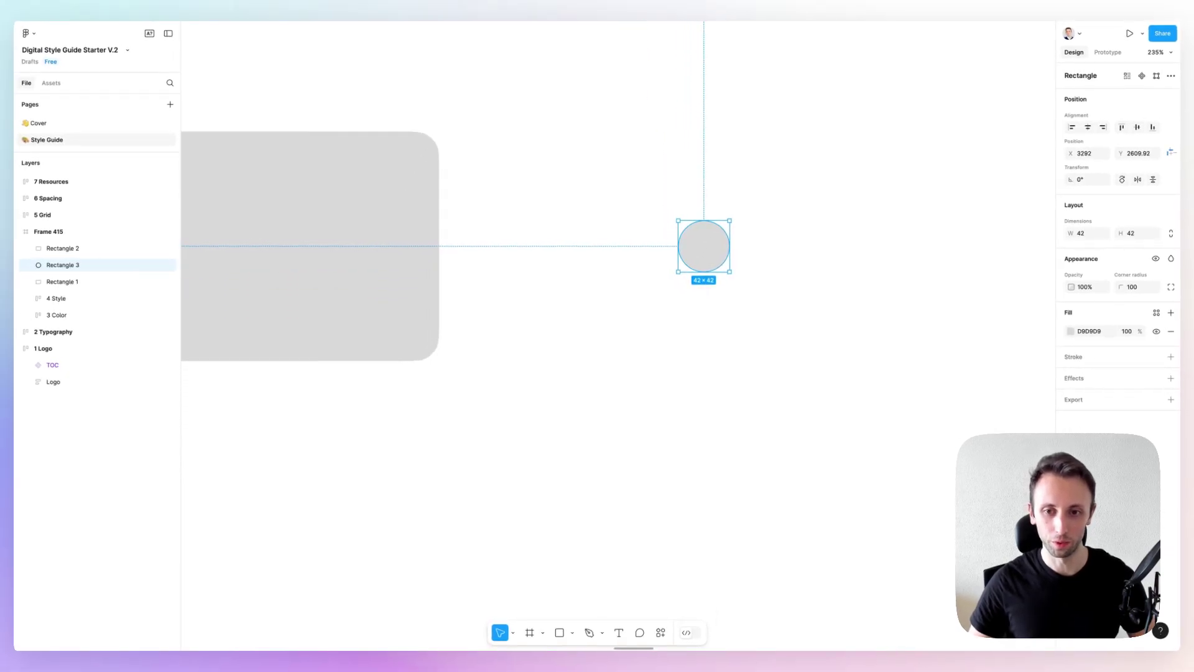
pyautogui.scroll(-3, 693, 307)
pyautogui.click(662, 317)
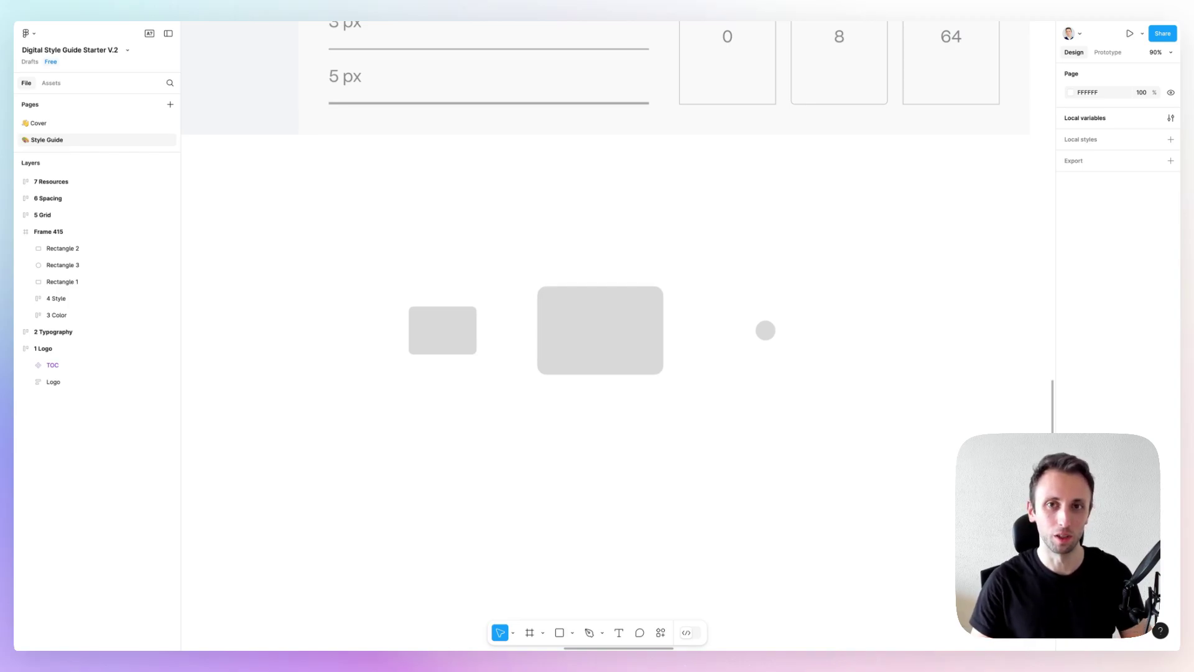
pyautogui.scroll(2, 618, 336)
pyautogui.keyDown('ctrl'); pyautogui.scroll(-3, 699, 373); pyautogui.keyUp('ctrl')
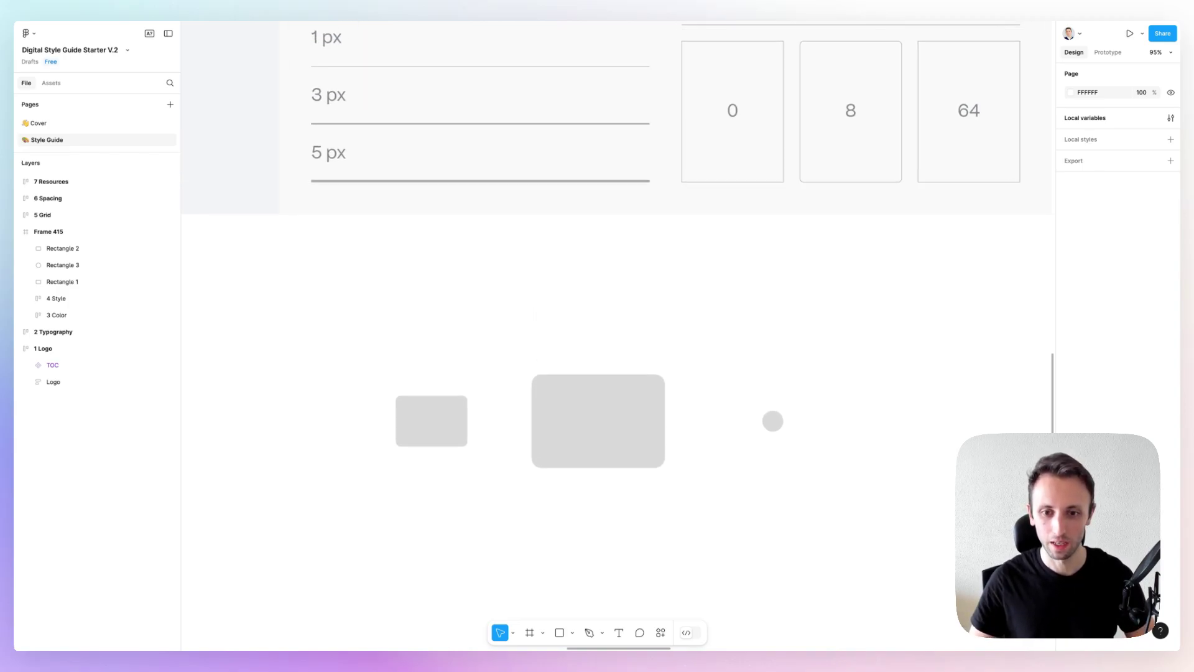
pyautogui.scroll(3, 617, 336)
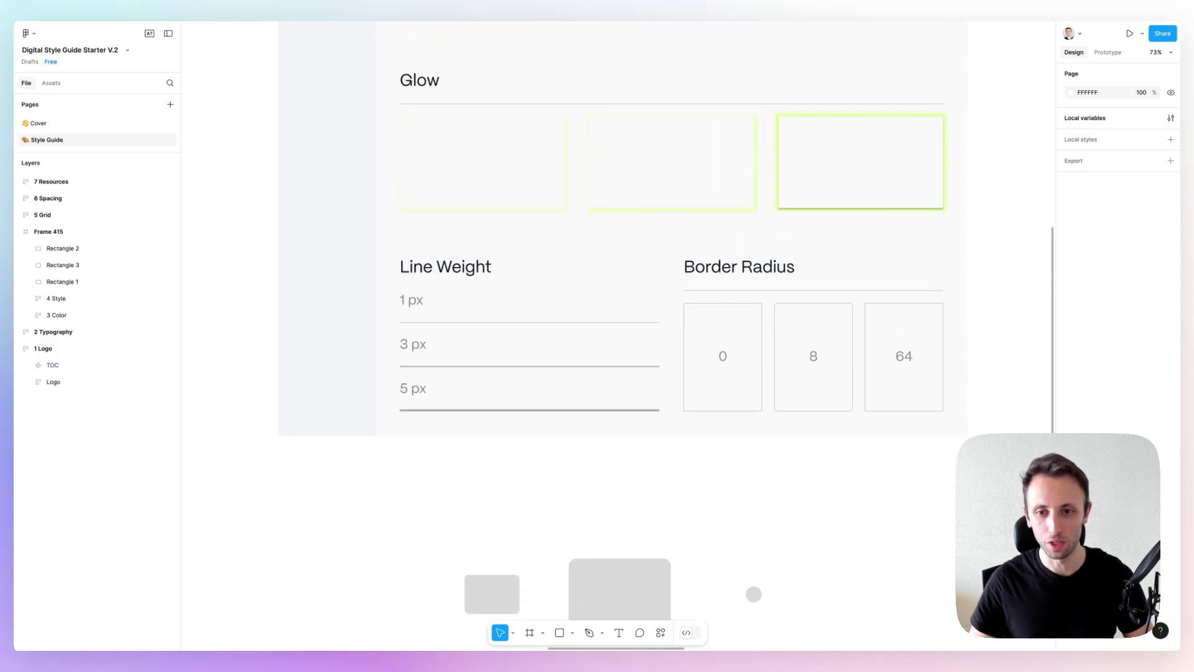
pyautogui.scroll(5, 617, 335)
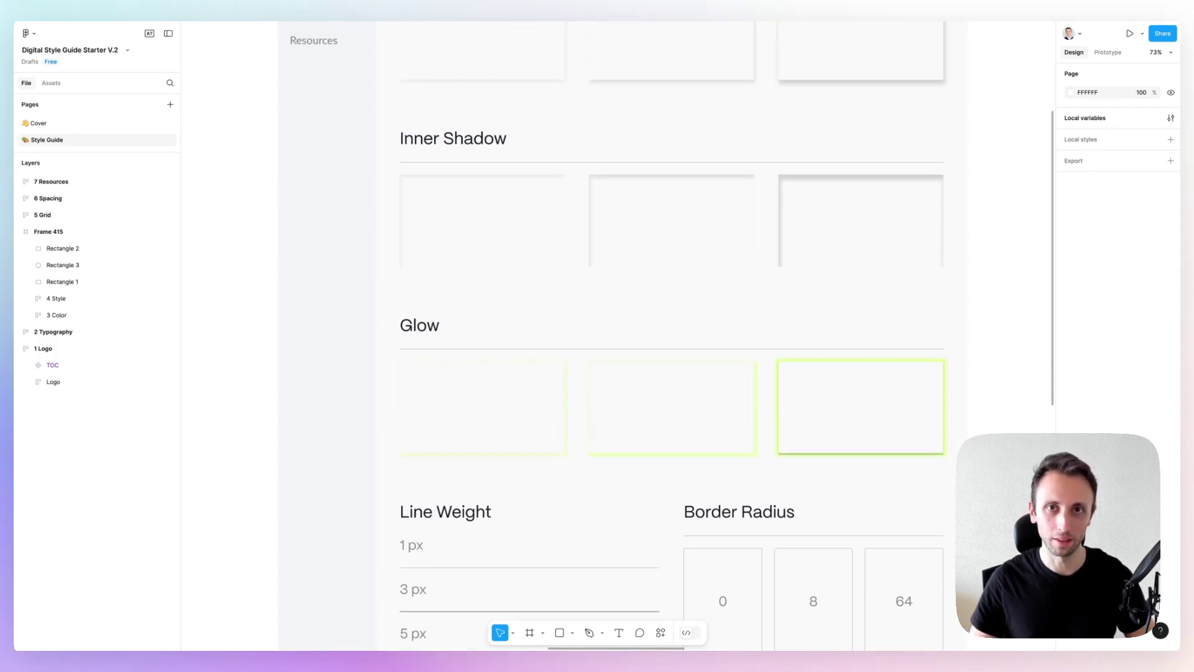
pyautogui.scroll(5, 617, 336)
pyautogui.hscroll(1, 618, 336)
pyautogui.scroll(-3, 617, 336)
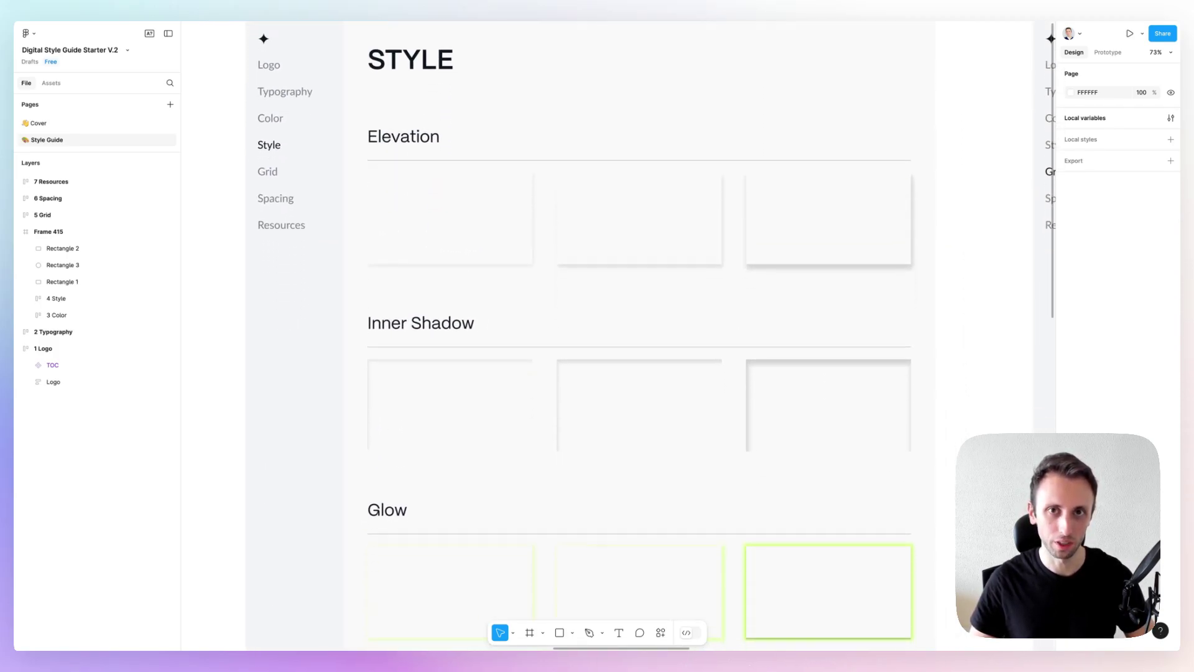
pyautogui.scroll(-3, 617, 336)
pyautogui.hscroll(-10, 617, 336)
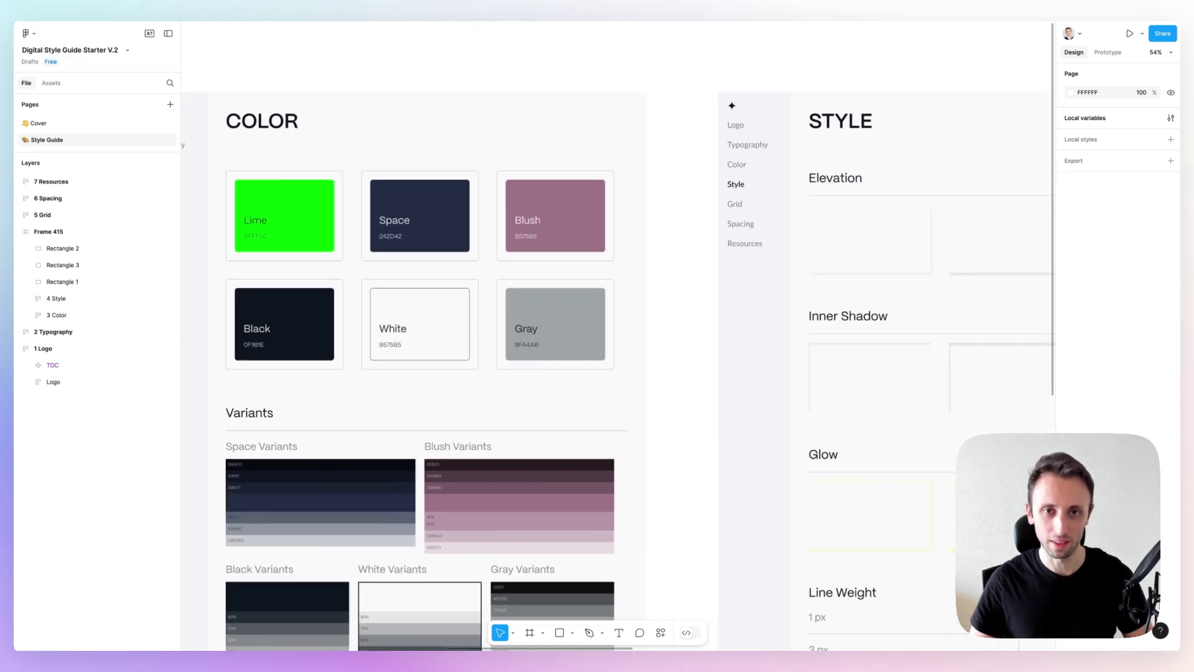
pyautogui.hscroll(-3, 618, 336)
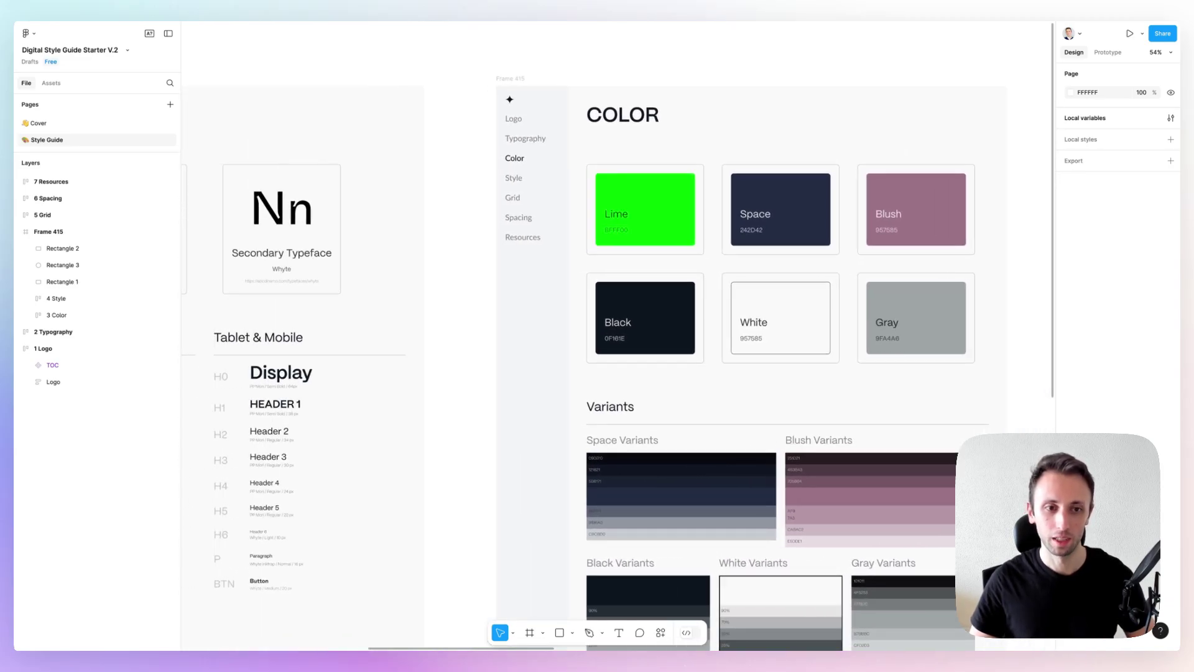
pyautogui.scroll(-10, 618, 335)
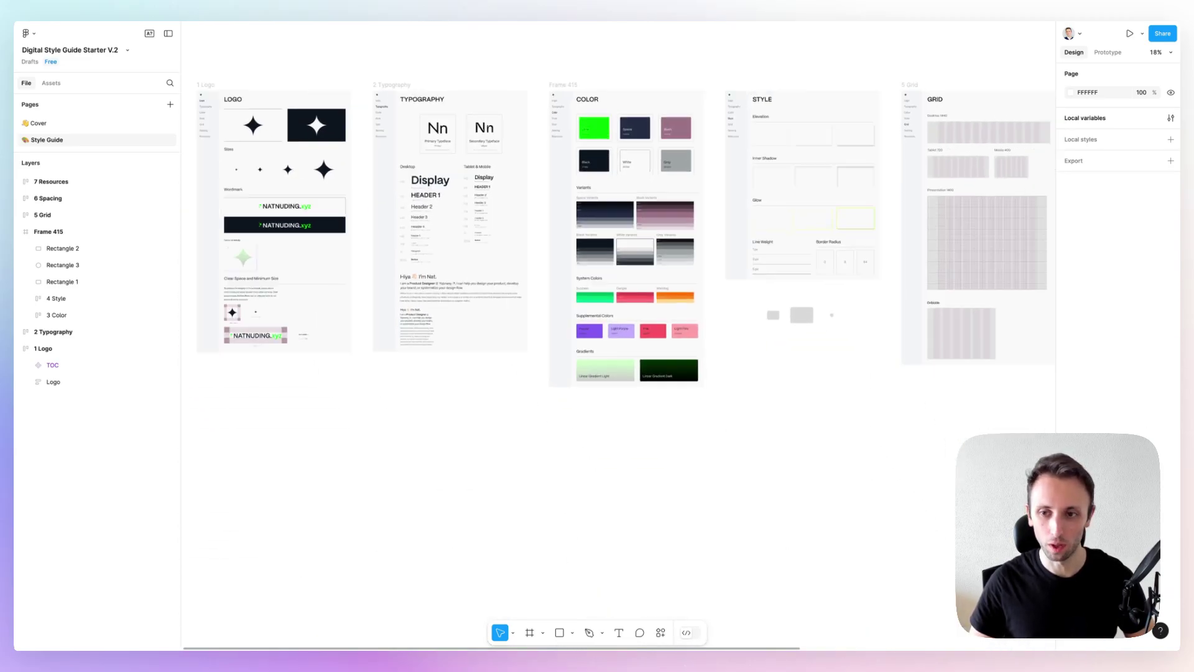
pyautogui.scroll(-2, 618, 336)
pyautogui.hscroll(2, 618, 336)
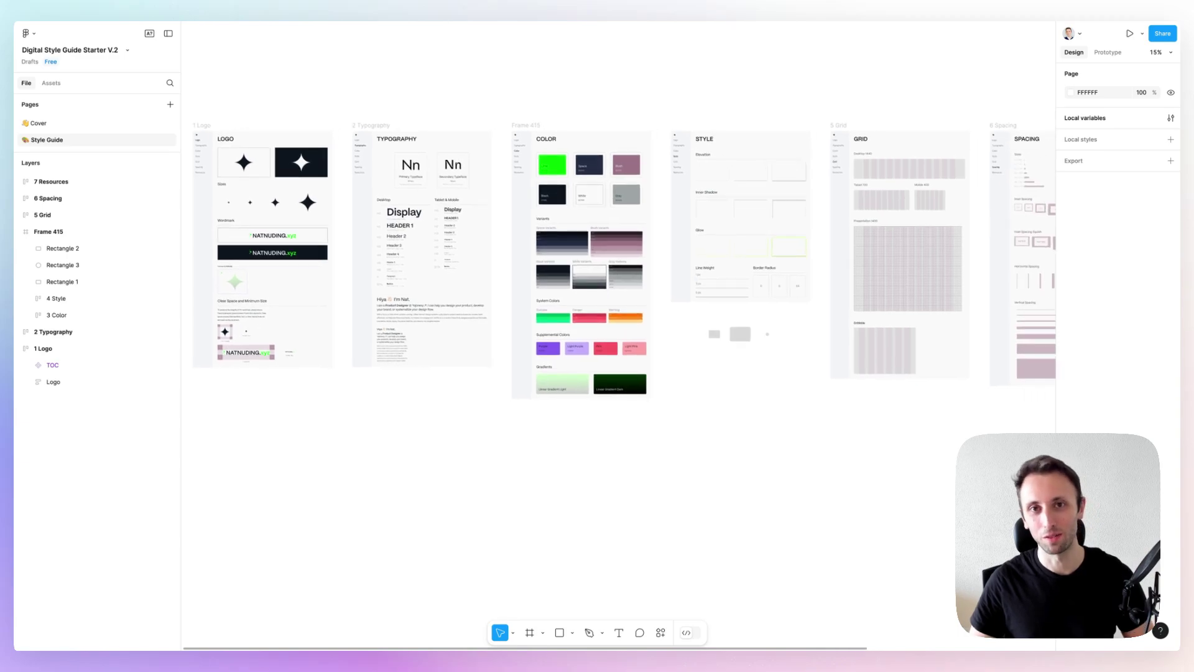
pyautogui.scroll(2, 618, 336)
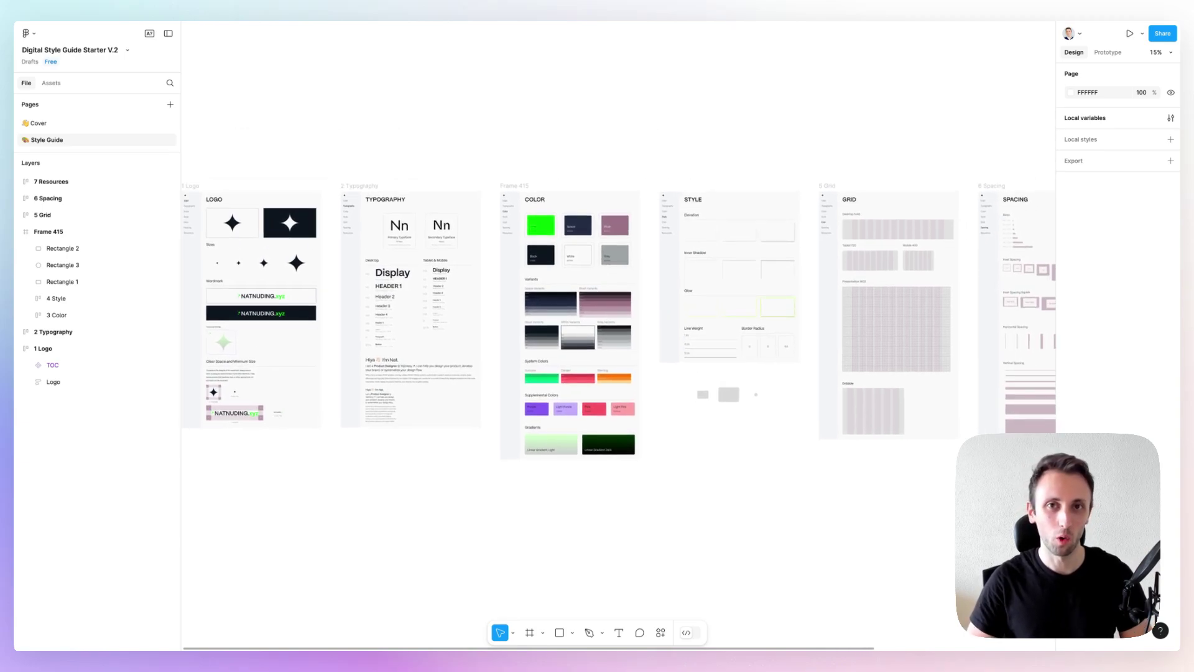